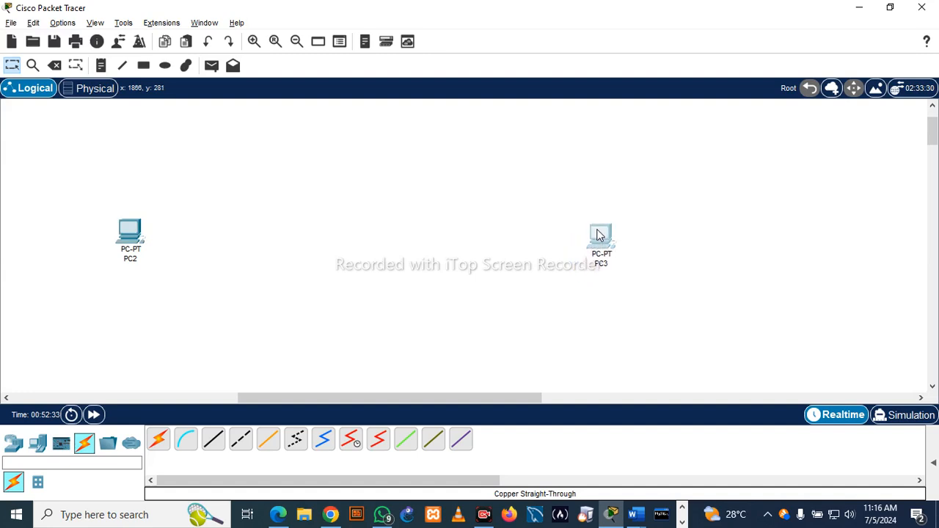
- Place a 2960-24TT switch and a 2811 router between PC2 and PC3, lining them up in a row with the router beside PC2
{"action": "left_click", "coordinate": [38, 447]}
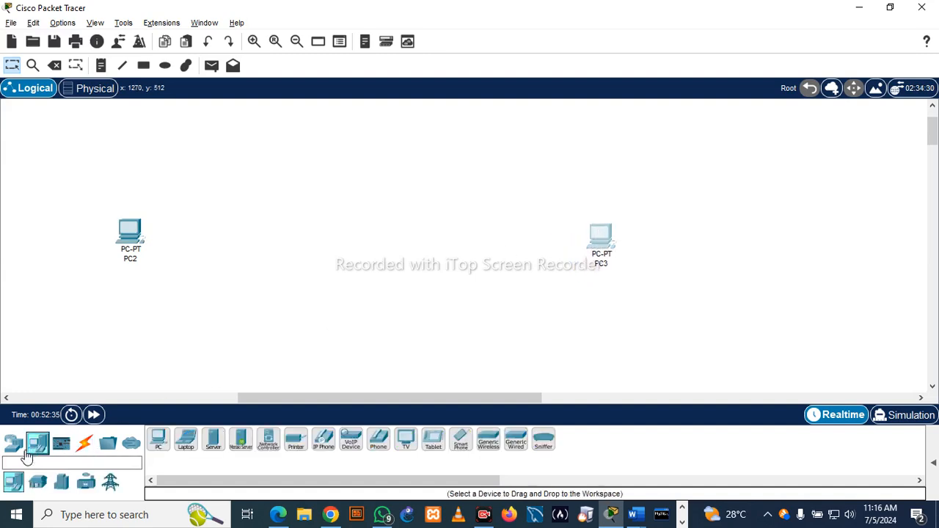
{"action": "left_click", "coordinate": [16, 445]}
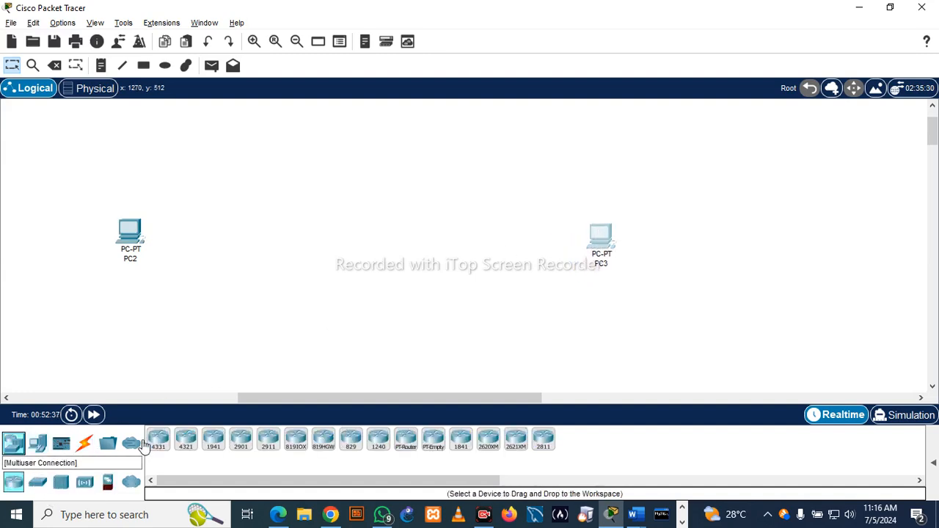
{"action": "left_click_drag", "start_coordinate": [37, 482], "coordinate": [457, 275]}
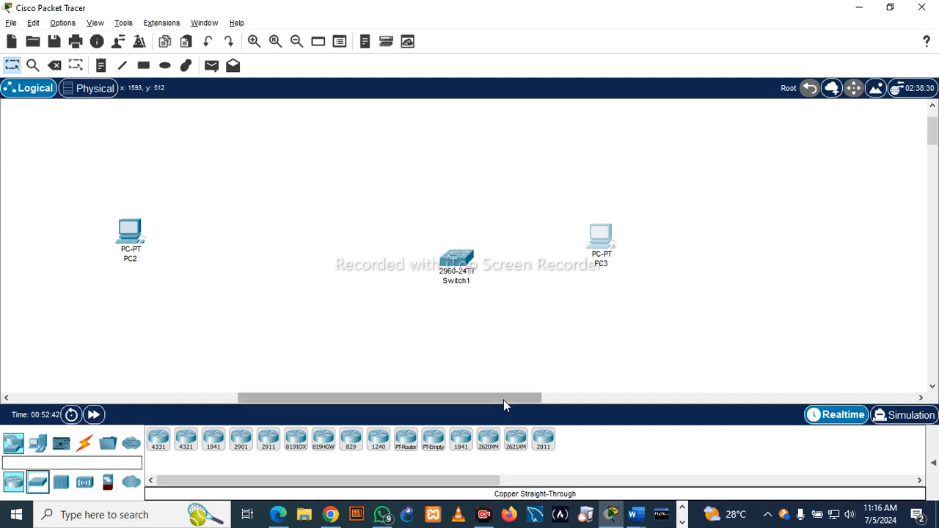
{"action": "left_click_drag", "start_coordinate": [543, 439], "coordinate": [271, 263]}
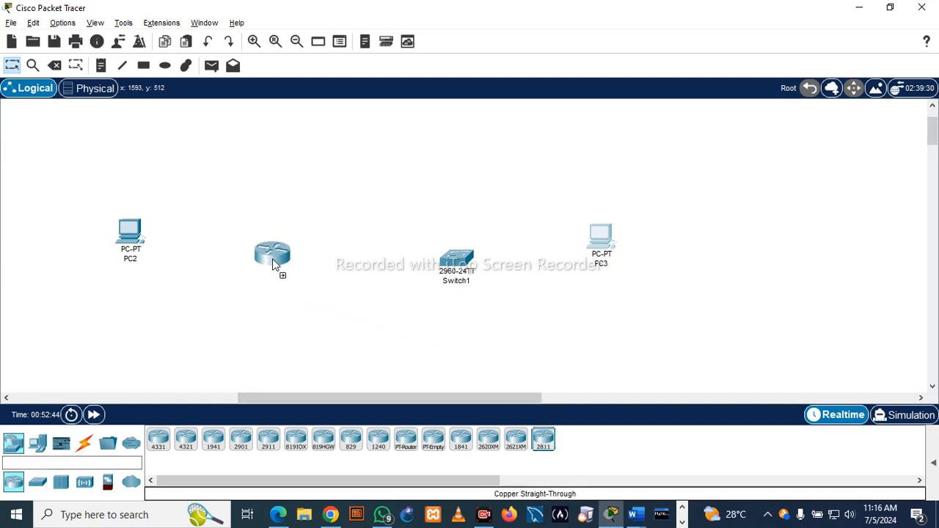
{"action": "left_click_drag", "start_coordinate": [452, 269], "coordinate": [453, 248]}
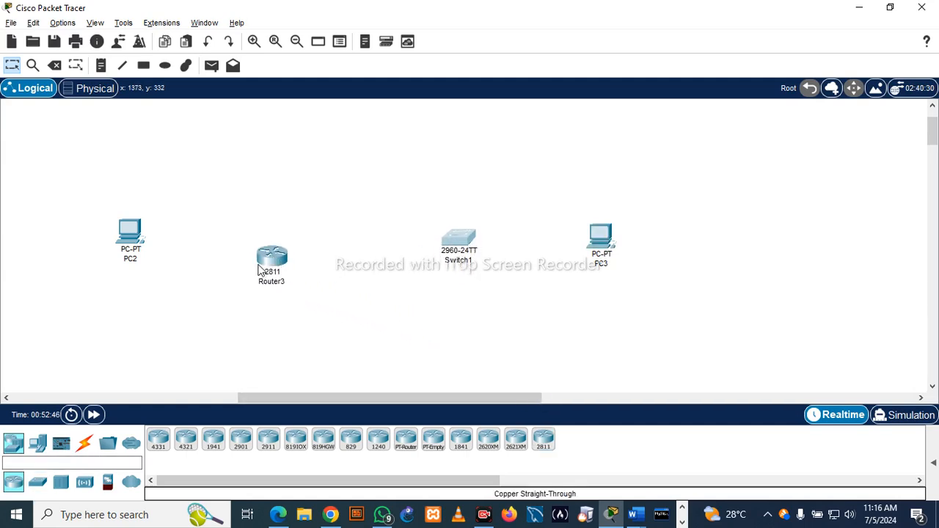
{"action": "left_click_drag", "start_coordinate": [267, 266], "coordinate": [276, 247]}
- Connect the router's FastEthernet0/0 port to PC2 with a copper straight-through cable
{"action": "left_click", "coordinate": [87, 445]}
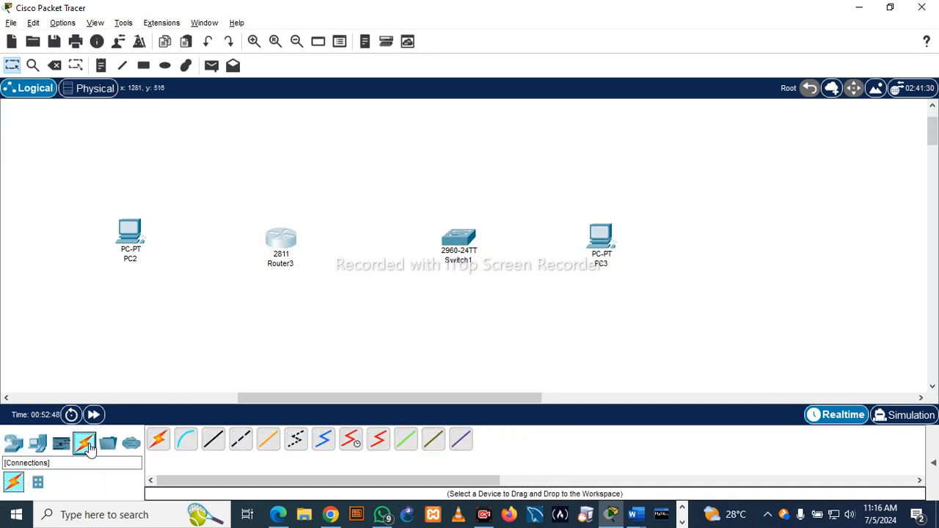
{"action": "left_click", "coordinate": [213, 438]}
{"action": "left_click", "coordinate": [285, 239]}
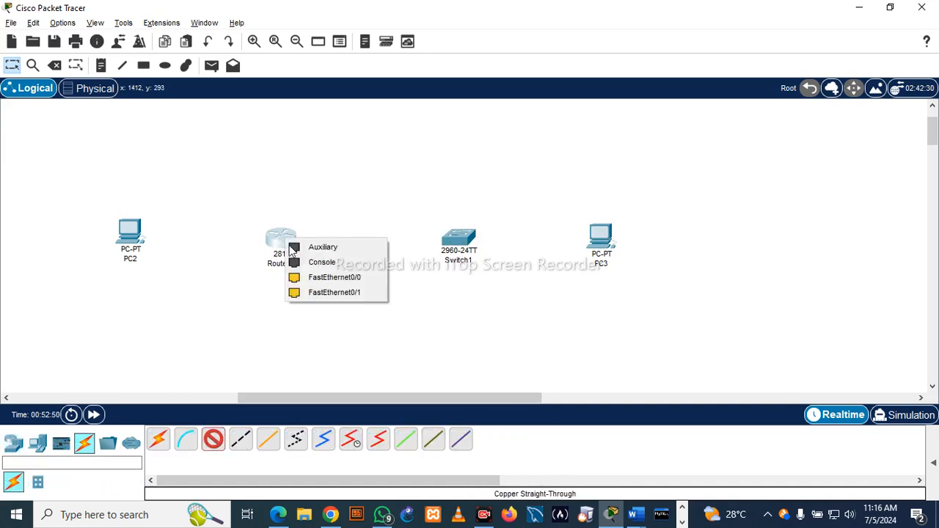
{"action": "left_click", "coordinate": [312, 276]}
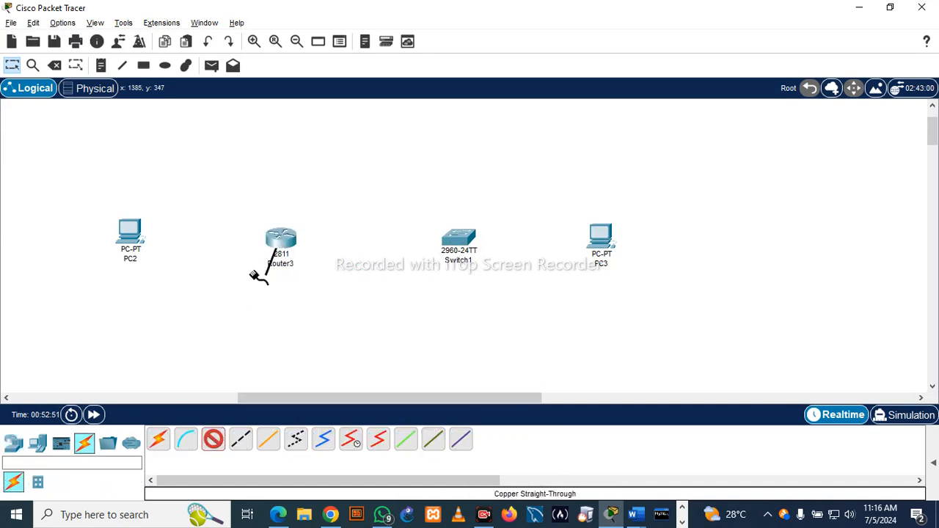
{"action": "left_click", "coordinate": [135, 233]}
{"action": "left_click", "coordinate": [156, 271]}
- Connect the router's FastEthernet0/1 port to the switch's FastEthernet0/1 port with a copper straight-through cable
{"action": "left_click", "coordinate": [213, 439]}
{"action": "left_click", "coordinate": [286, 244]}
{"action": "left_click", "coordinate": [355, 283]}
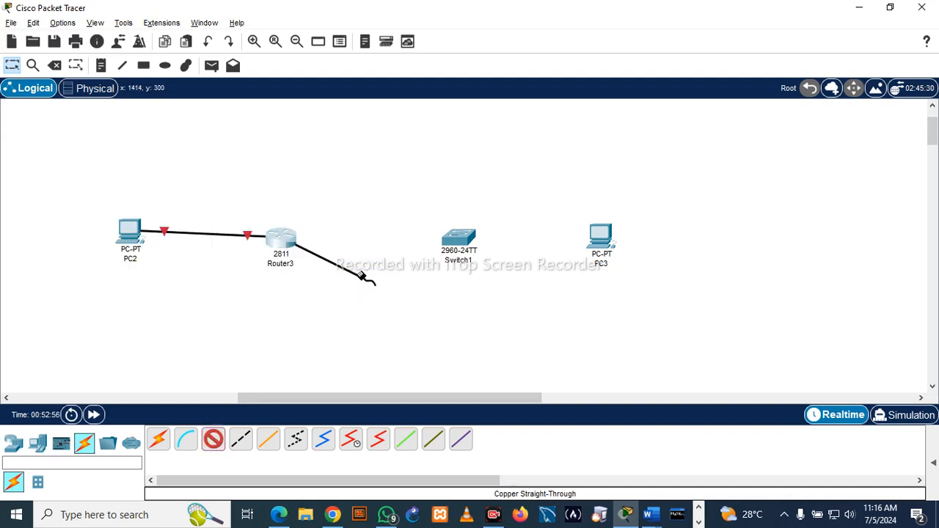
{"action": "left_click", "coordinate": [460, 248]}
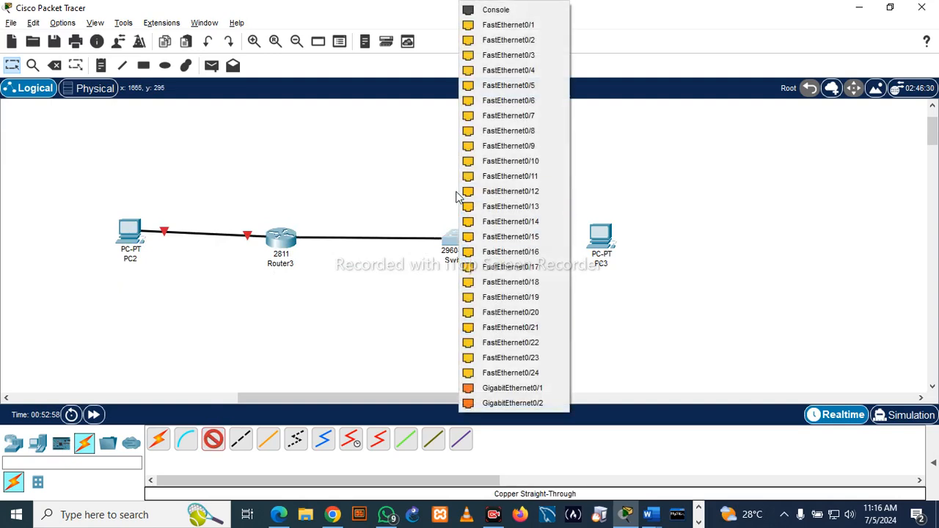
{"action": "left_click", "coordinate": [486, 25]}
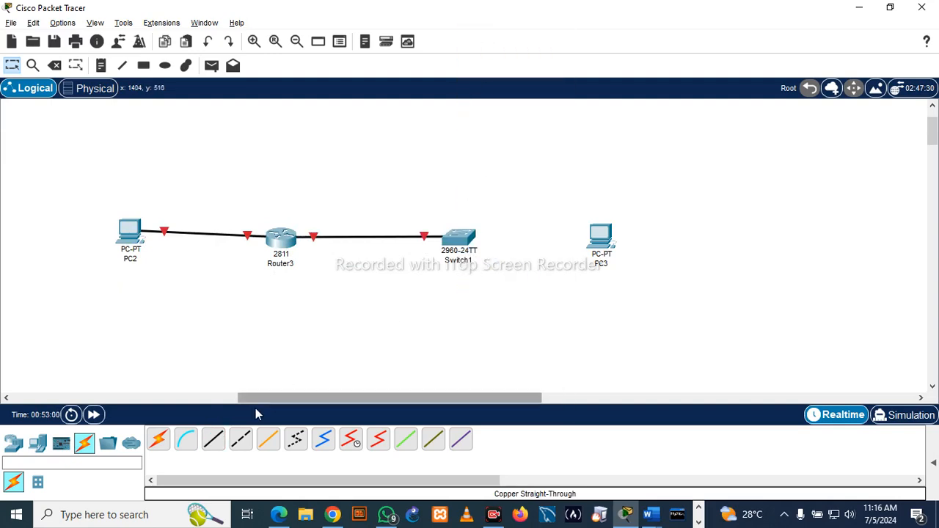
- Connect the switch to PC3's FastEthernet0 port with a copper straight-through cable, and nudge the switch slightly
{"action": "left_click", "coordinate": [212, 439]}
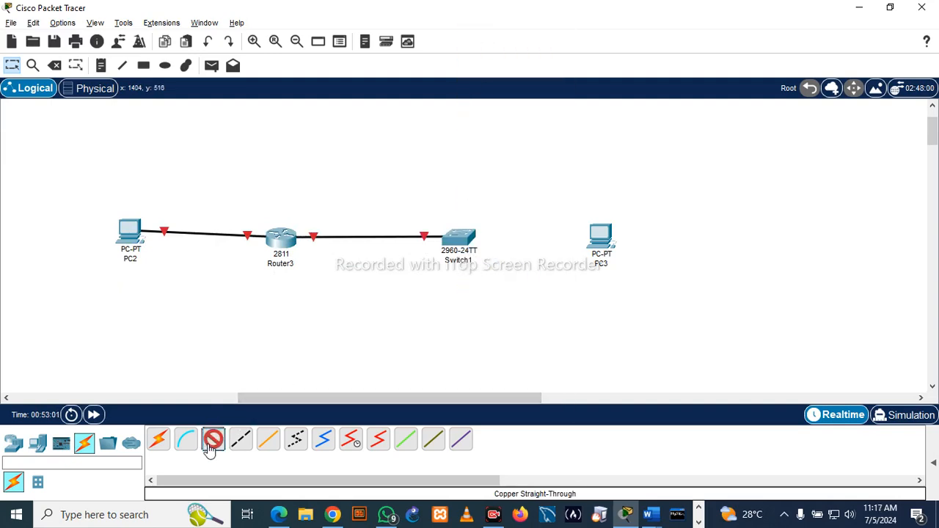
{"action": "left_click", "coordinate": [453, 237]}
{"action": "left_click", "coordinate": [535, 28]}
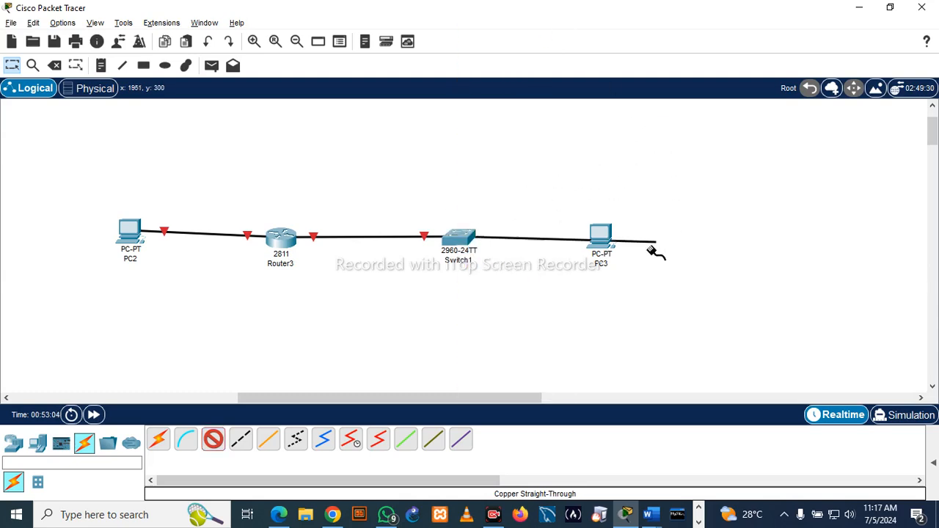
{"action": "left_click", "coordinate": [606, 246]}
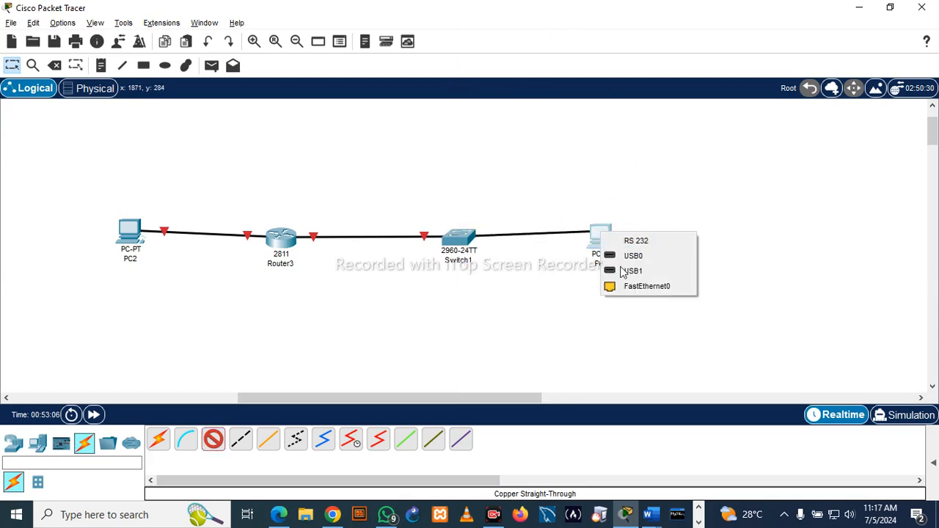
{"action": "left_click", "coordinate": [637, 289]}
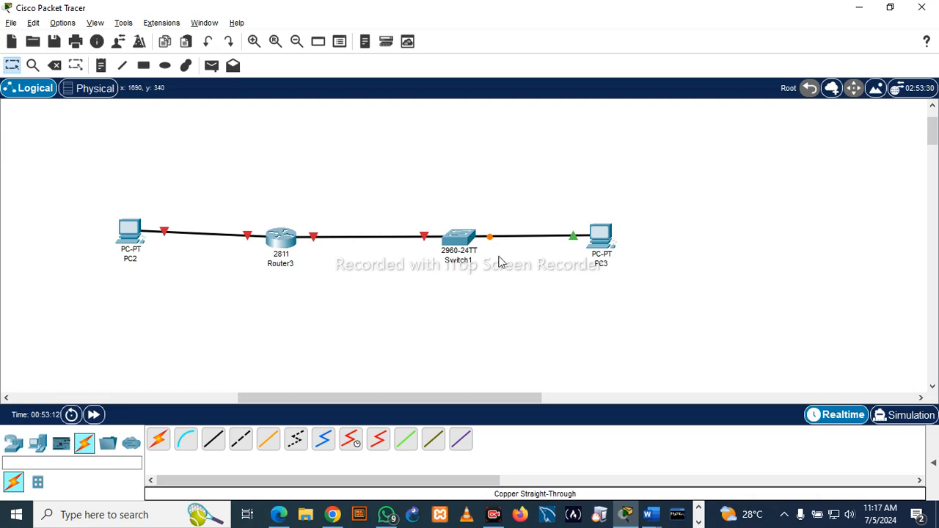
{"action": "left_click_drag", "start_coordinate": [456, 247], "coordinate": [460, 246]}
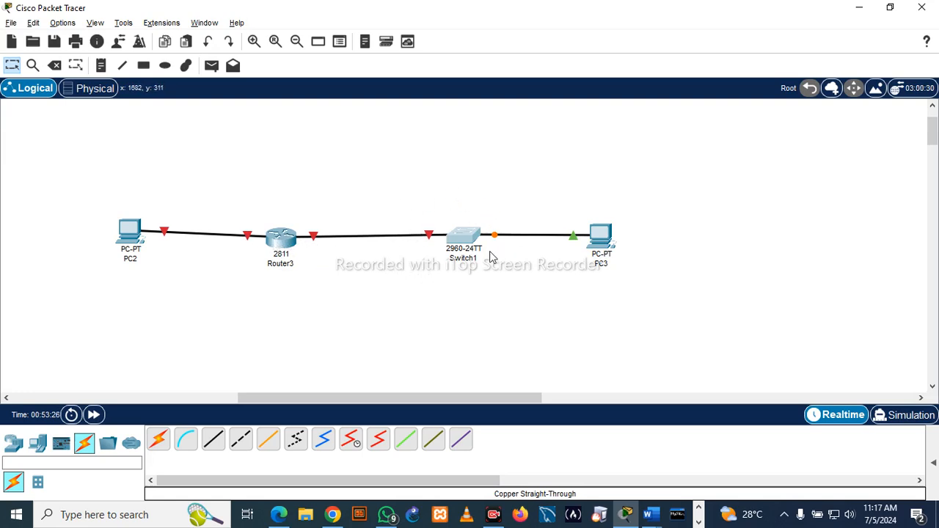
- Add a note reading 192.168.2.1 above the link between the router and the switch
{"action": "mouse_move", "coordinate": [456, 229]}
{"action": "left_click", "coordinate": [103, 71]}
{"action": "left_click", "coordinate": [327, 217]}
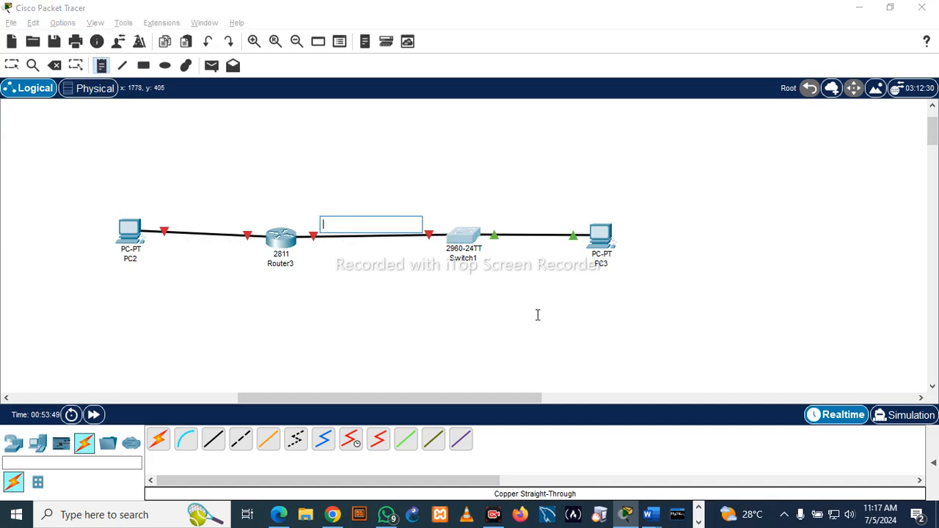
{"action": "type", "text": "192.168.2.1"}
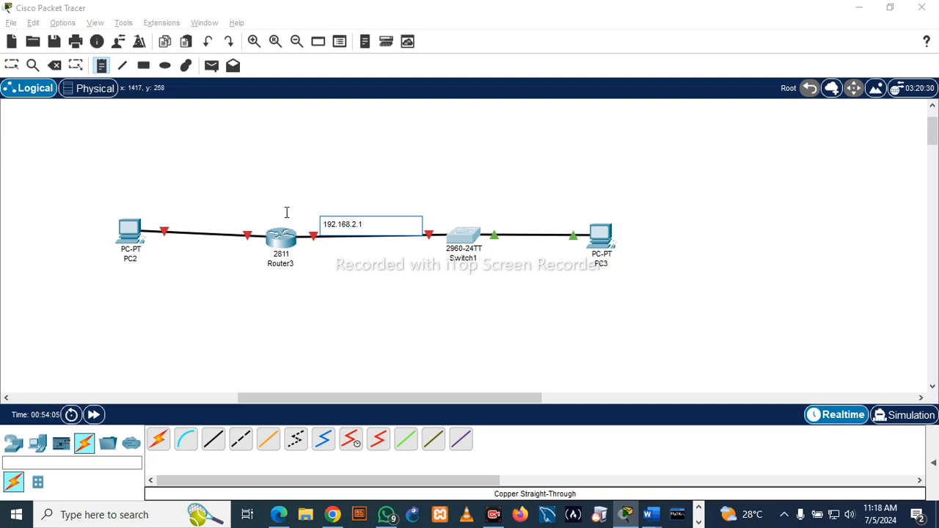
- Add a note reading 192.168.1.1 above the link between PC2 and the router
{"action": "left_click", "coordinate": [223, 206]}
{"action": "type", "text": "19"}
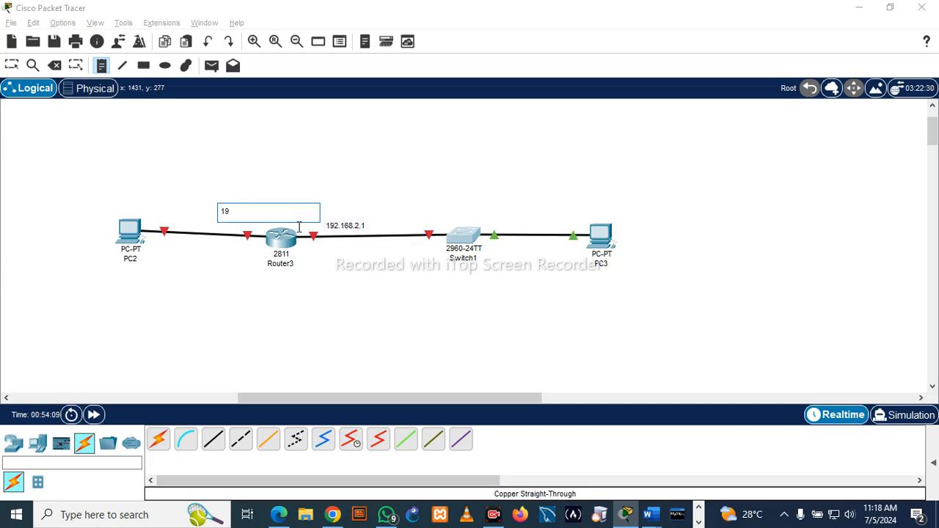
{"action": "type", "text": "2."}
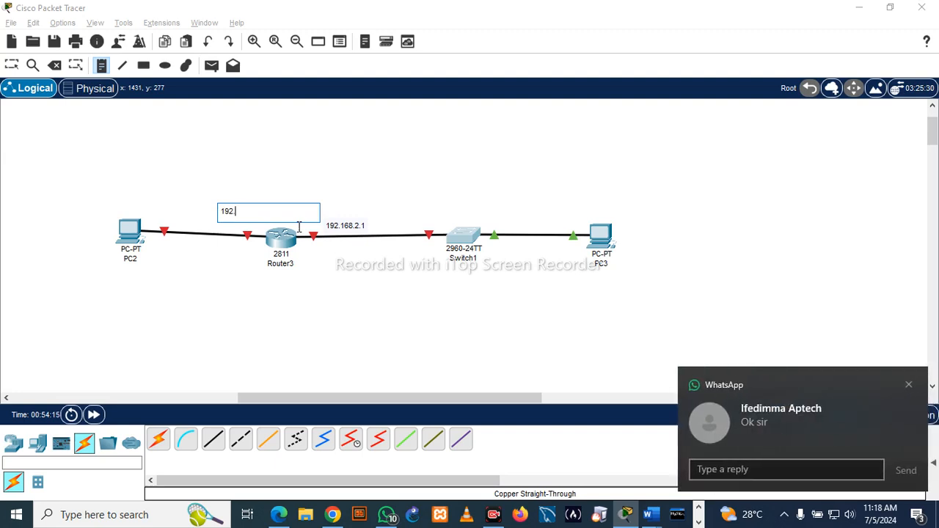
{"action": "type", "text": "168.1.1"}
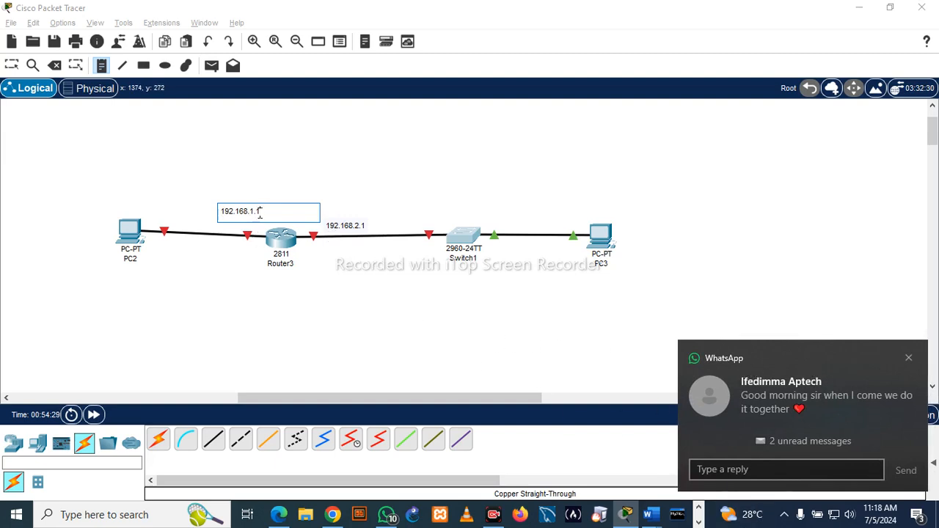
- Move the 192.168.1.1 and 192.168.2.1 notes below their links, one on each side of the router
{"action": "left_click", "coordinate": [10, 67]}
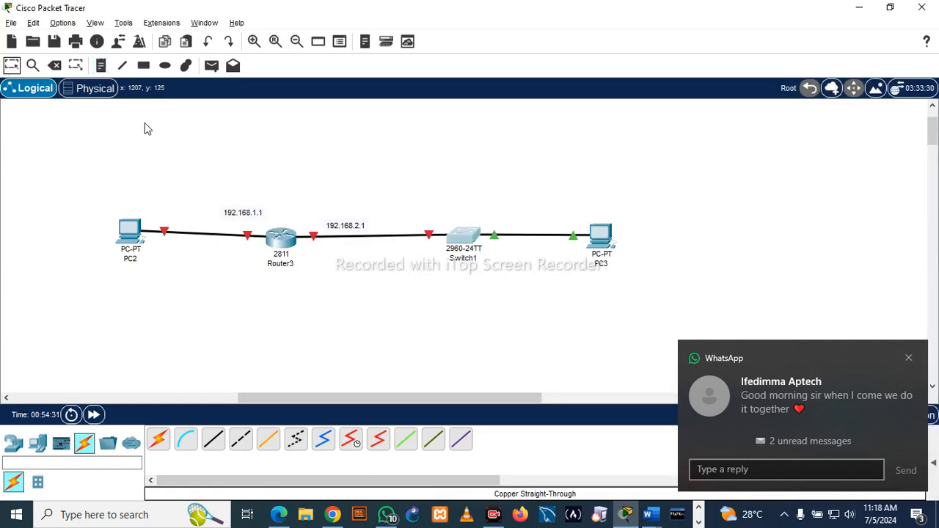
{"action": "left_click_drag", "start_coordinate": [246, 216], "coordinate": [248, 257]}
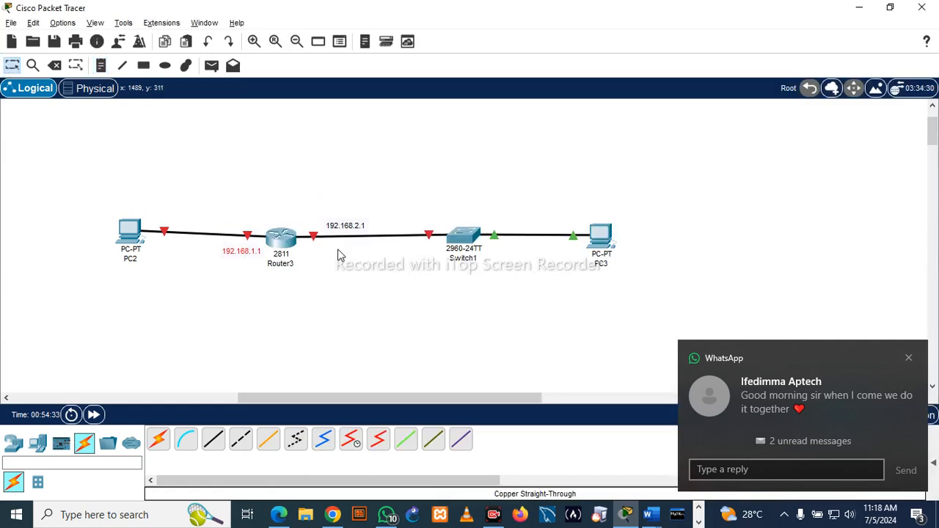
{"action": "left_click_drag", "start_coordinate": [343, 226], "coordinate": [338, 255]}
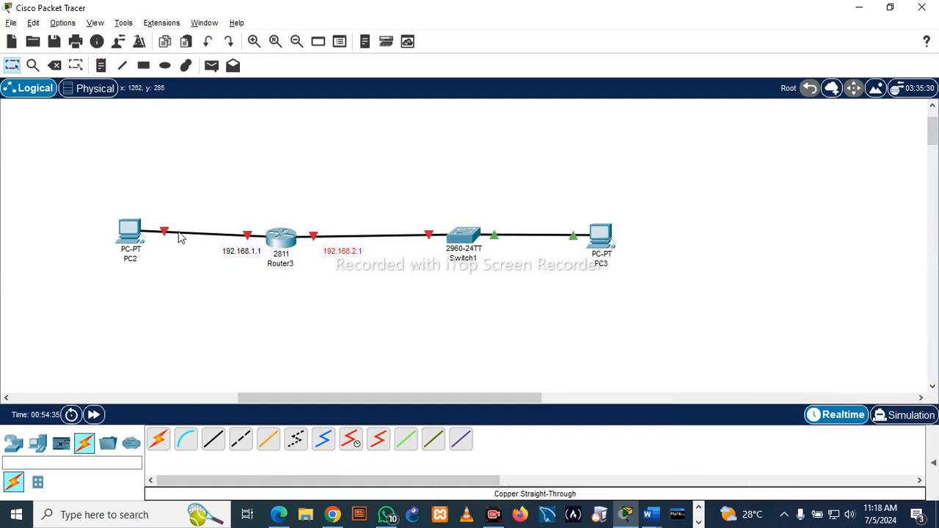
- Copy the text of the 192.168.1.1 note and paste it as PC2's IPv4 default gateway
{"action": "double_click", "coordinate": [241, 251]}
{"action": "left_click_drag", "start_coordinate": [263, 250], "coordinate": [221, 250]}
{"action": "key", "text": "ctrl+c"}
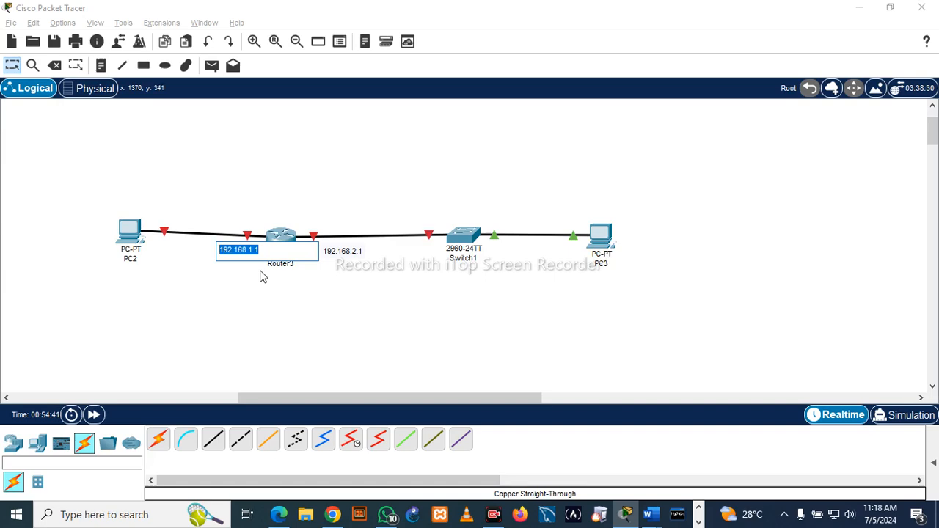
{"action": "left_click", "coordinate": [193, 163]}
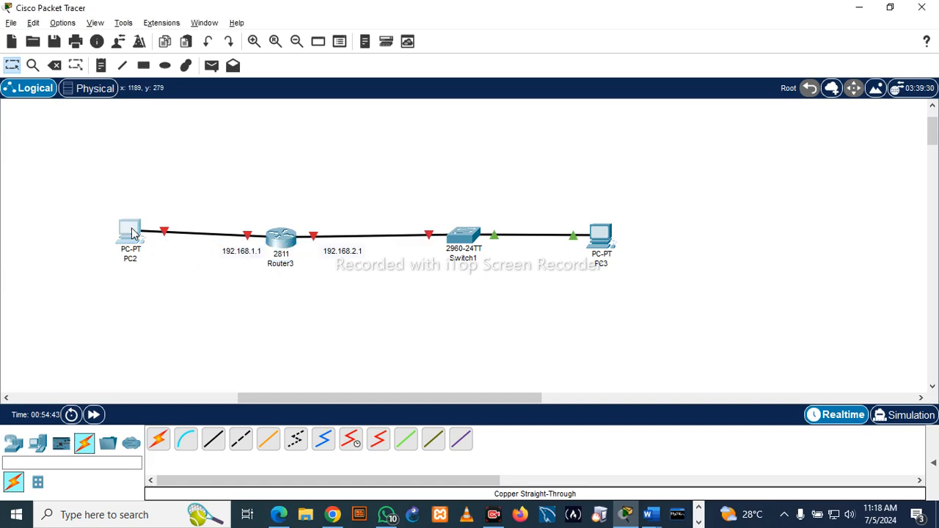
{"action": "left_click", "coordinate": [132, 233]}
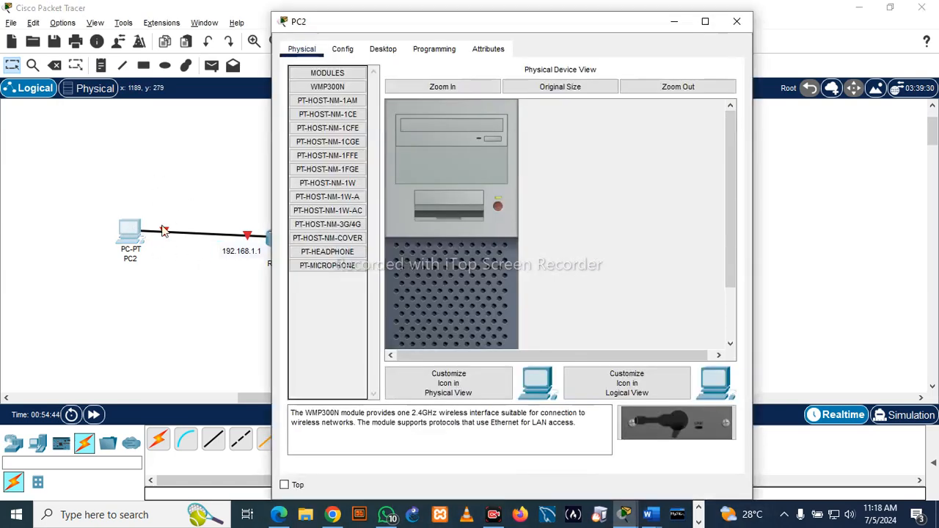
{"action": "left_click", "coordinate": [382, 50]}
{"action": "left_click", "coordinate": [345, 118]}
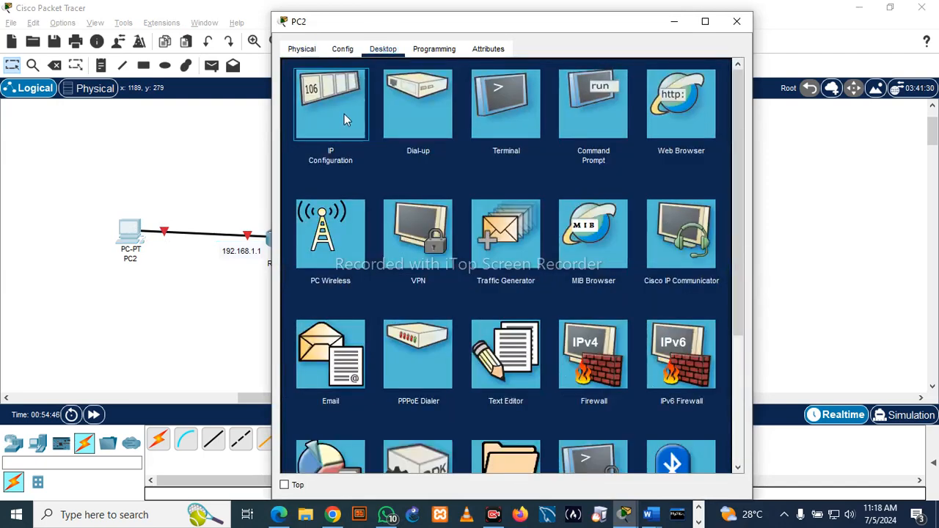
{"action": "left_click_drag", "start_coordinate": [476, 181], "coordinate": [388, 181]}
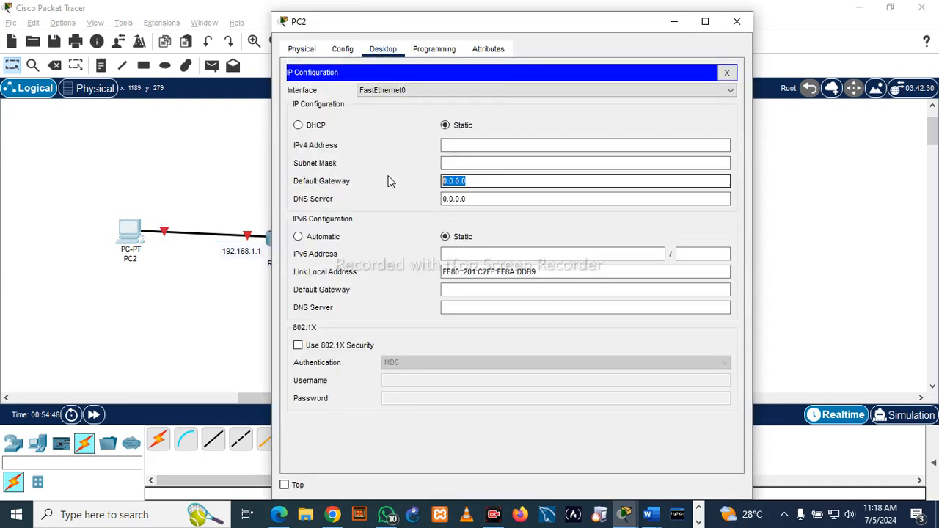
{"action": "type", "text": "v"}
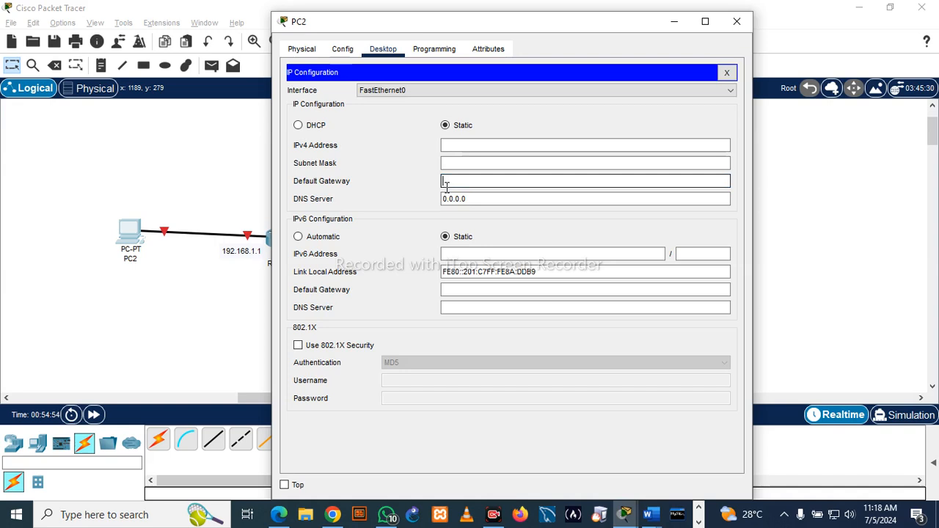
{"action": "key", "text": "ctrl+v"}
- Give PC2 the IPv4 address 192.168.1.2 with subnet mask 255.255.255.0, and close its configuration window
{"action": "left_click", "coordinate": [484, 145]}
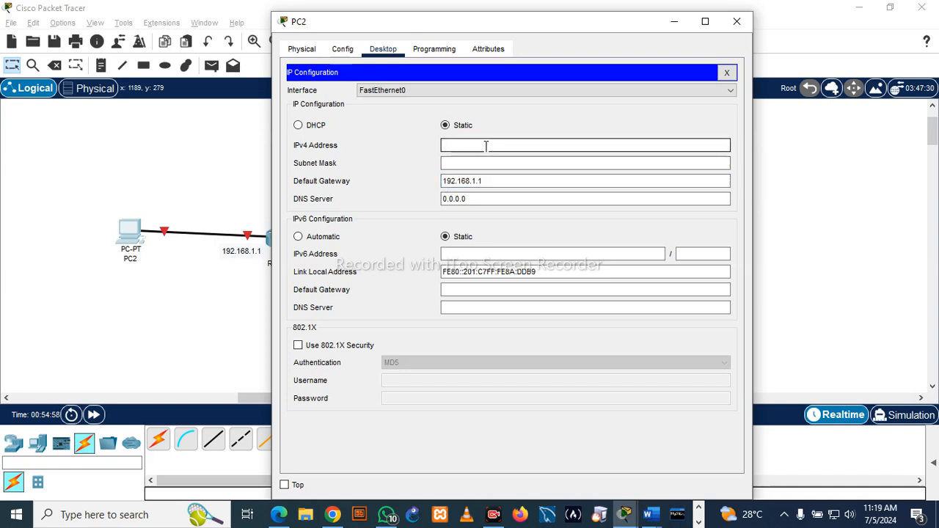
{"action": "key", "text": "ctrl+v"}
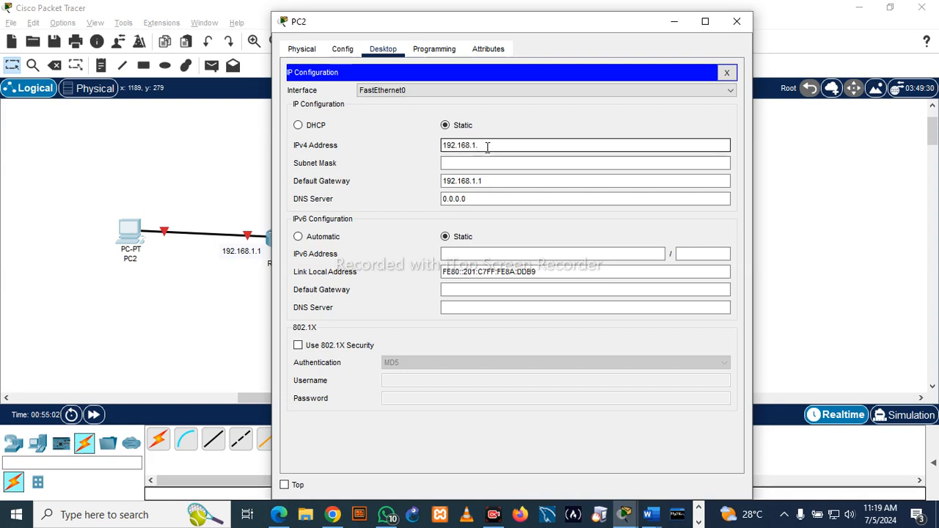
{"action": "left_click", "coordinate": [484, 161]}
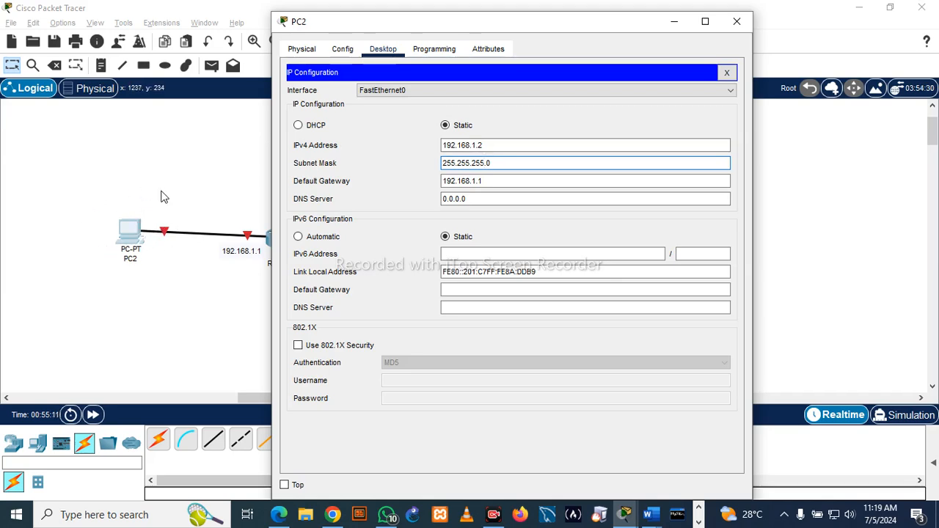
{"action": "left_click", "coordinate": [737, 22]}
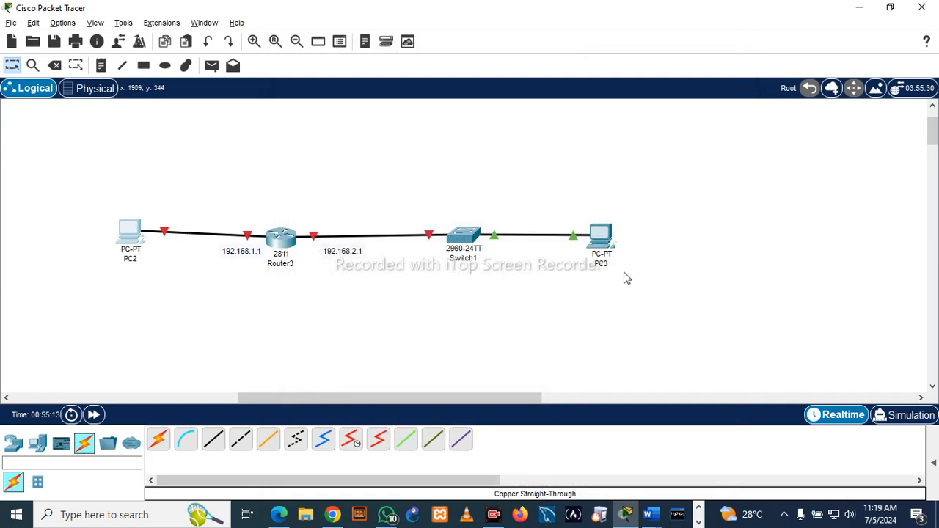
- Copy PC2's IPv4 address from its IP configuration and paste it as a note reading 192.168.1.2 just below PC2
{"action": "left_click", "coordinate": [129, 236]}
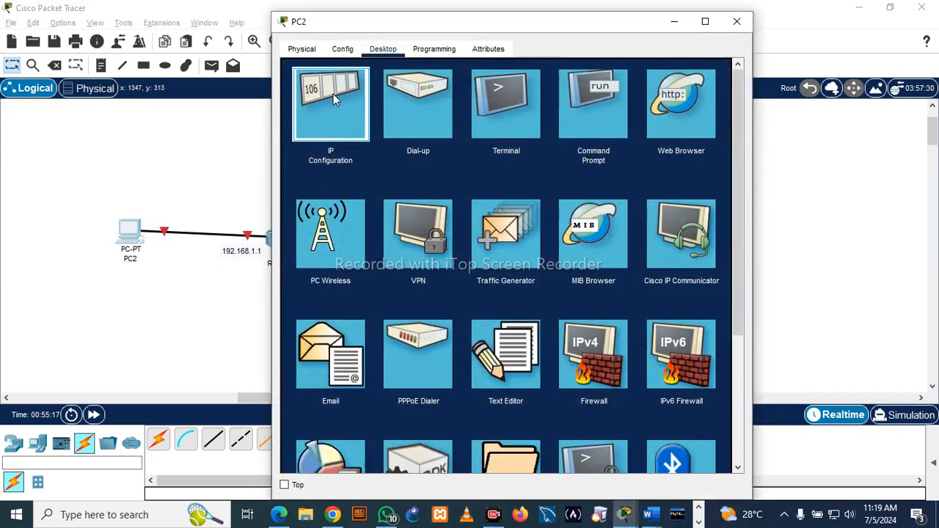
{"action": "left_click", "coordinate": [333, 94]}
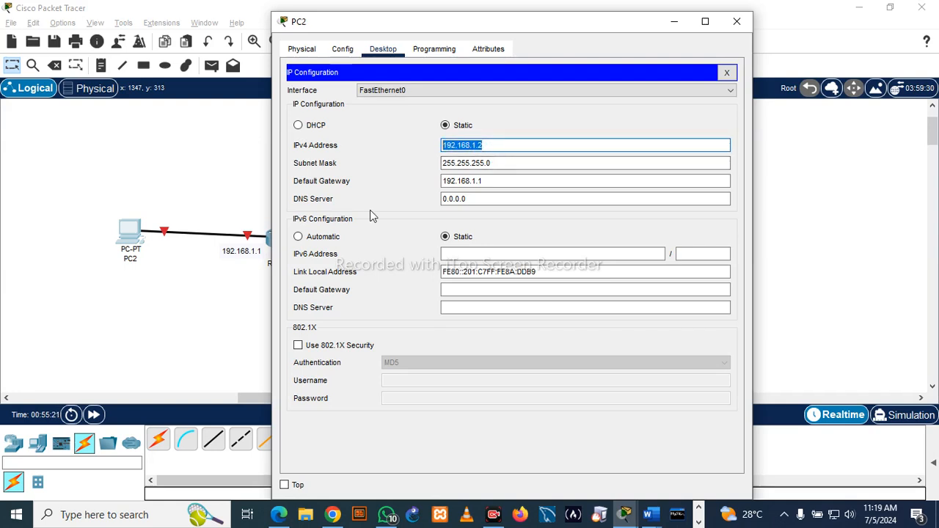
{"action": "left_click", "coordinate": [158, 282]}
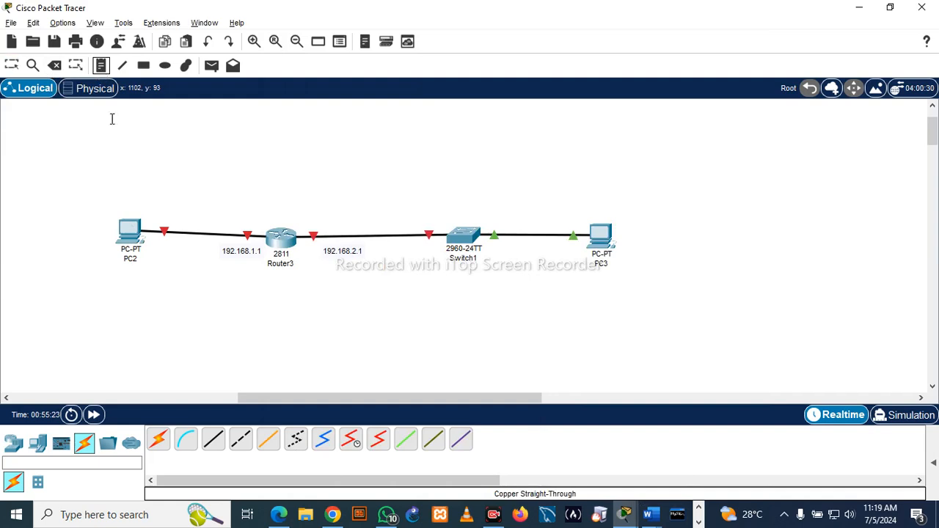
{"action": "left_click", "coordinate": [127, 277]}
{"action": "type", "text": "192.168.1.2"}
{"action": "left_click", "coordinate": [11, 66]}
{"action": "left_click_drag", "start_coordinate": [159, 297], "coordinate": [117, 271]}
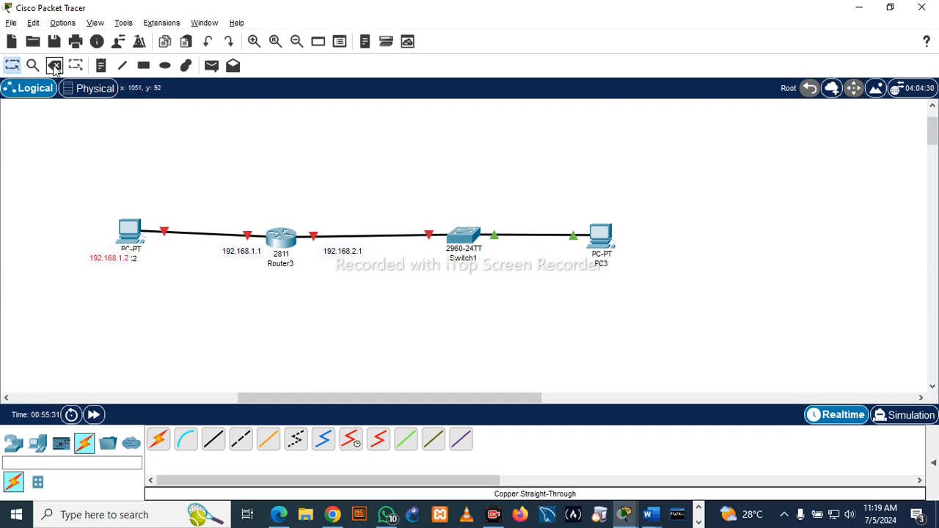
- Add a note reading 192.168.2.2 and place it right beside PC3
{"action": "left_click", "coordinate": [101, 66]}
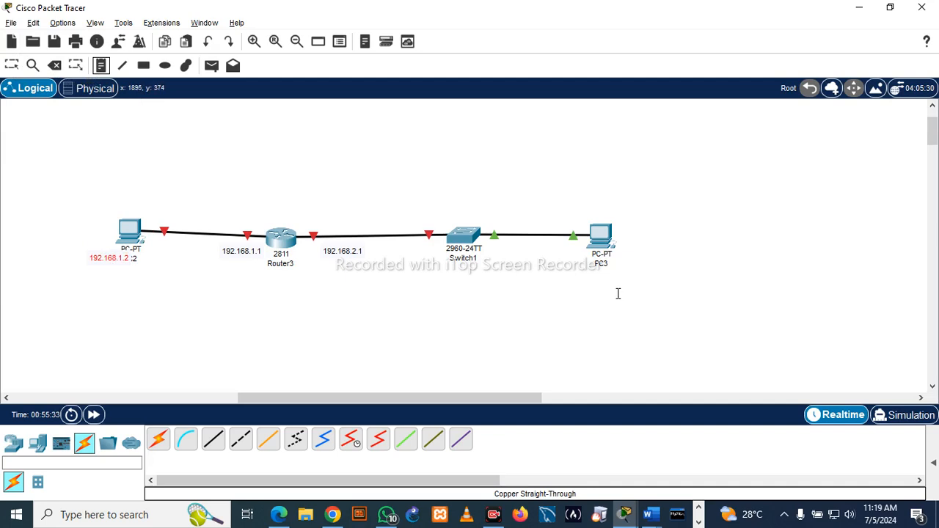
{"action": "left_click", "coordinate": [628, 243]}
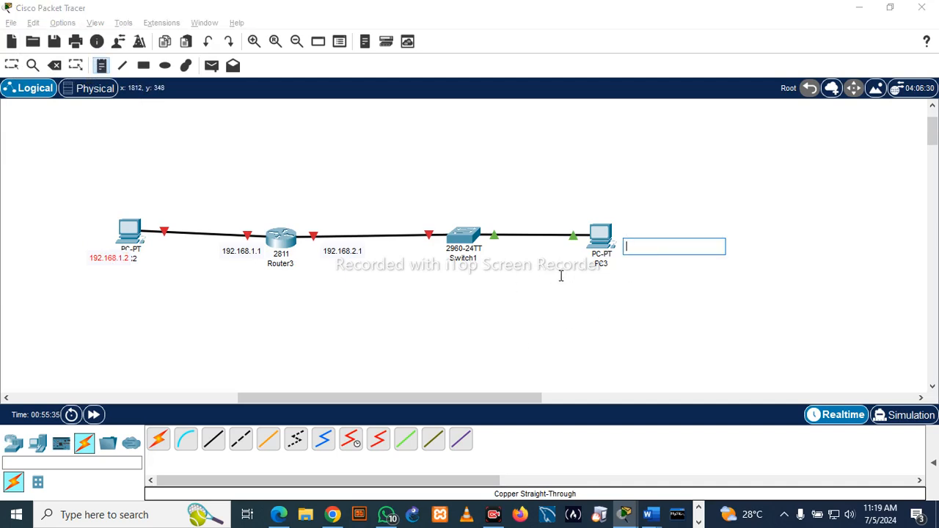
{"action": "type", "text": "192.168.1.2"}
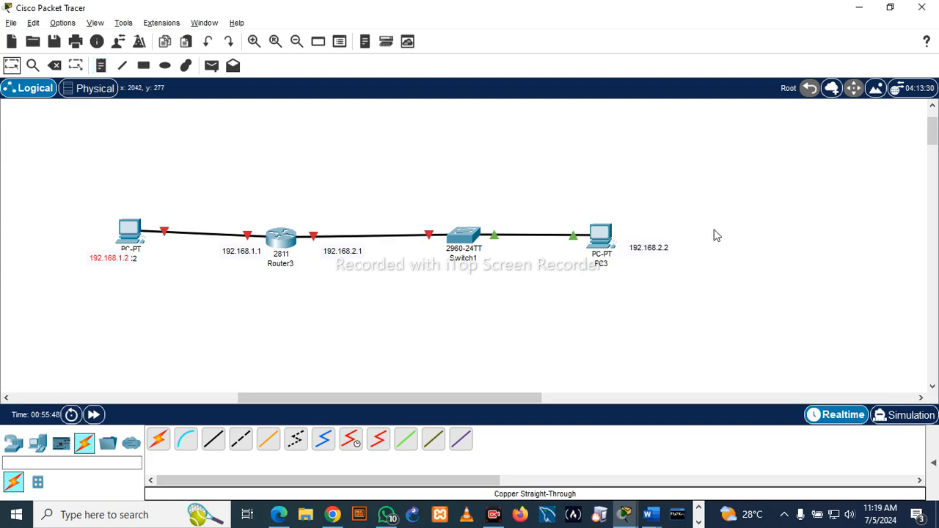
{"action": "left_click_drag", "start_coordinate": [654, 252], "coordinate": [646, 235]}
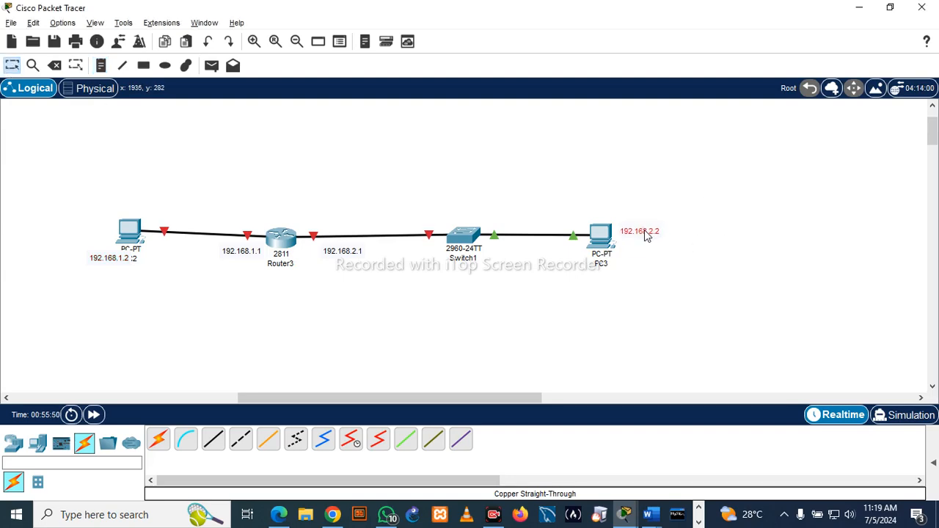
- Give PC3 the static IPv4 address 192.168.1.2, subnet mask 255.255.255.0 and default gateway 192.168.2.1
{"action": "left_click", "coordinate": [608, 236]}
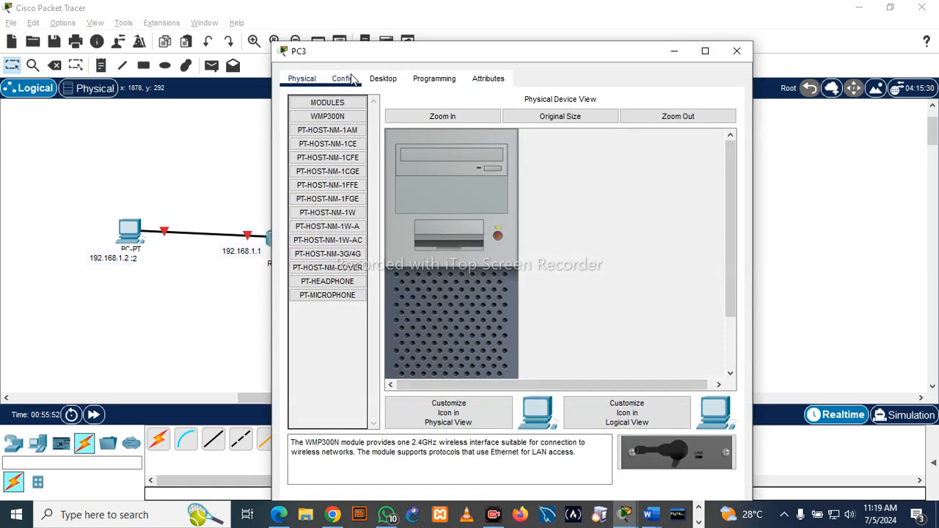
{"action": "left_click", "coordinate": [387, 82]}
{"action": "left_click", "coordinate": [351, 160]}
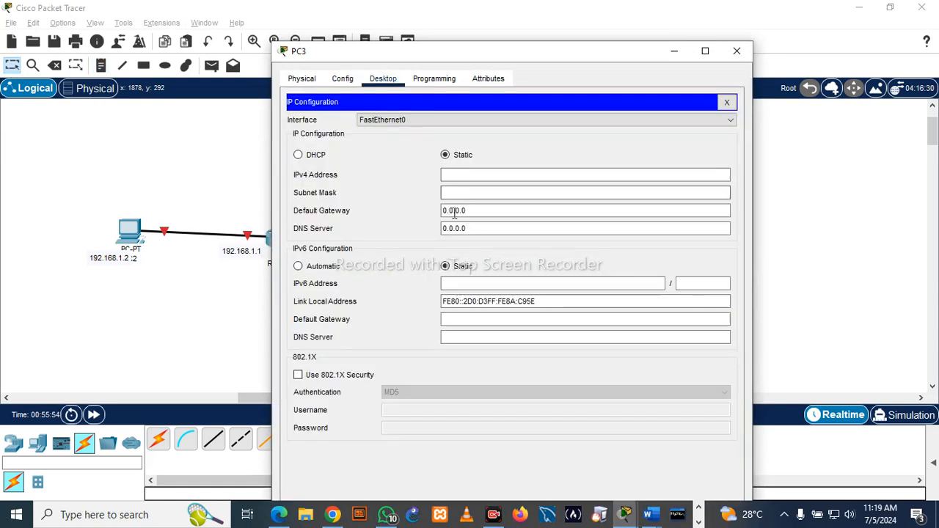
{"action": "left_click", "coordinate": [474, 176]}
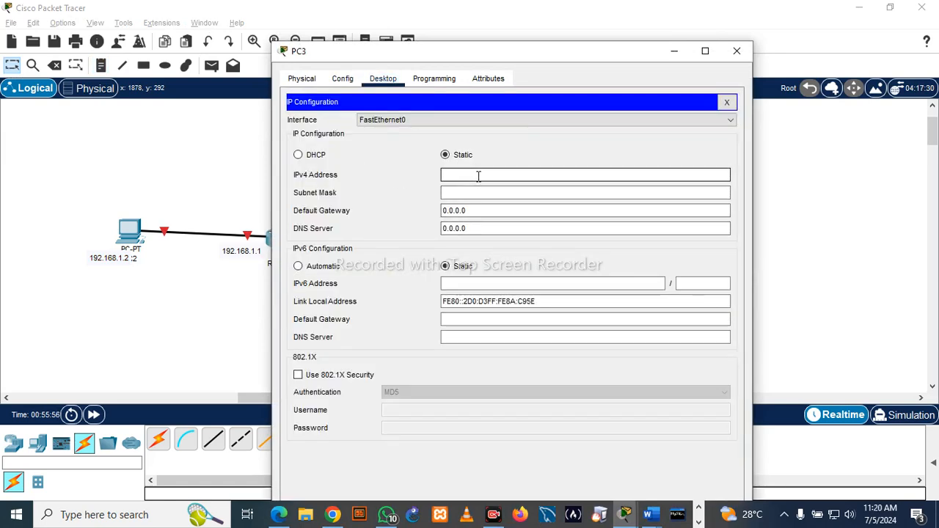
{"action": "type", "text": "192.168.1.2"}
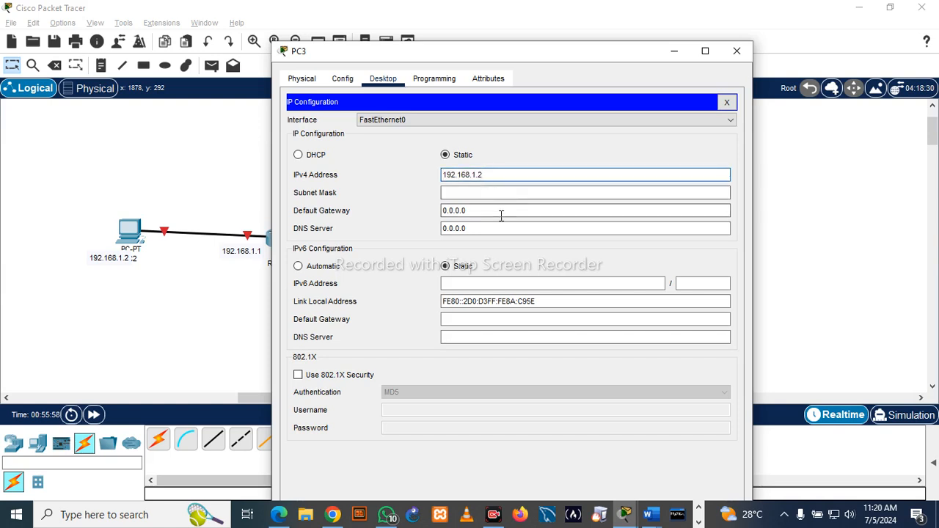
{"action": "key", "text": "Tab"}
{"action": "key", "text": "Tab"}
{"action": "type", "text": "192.168.1.2"}
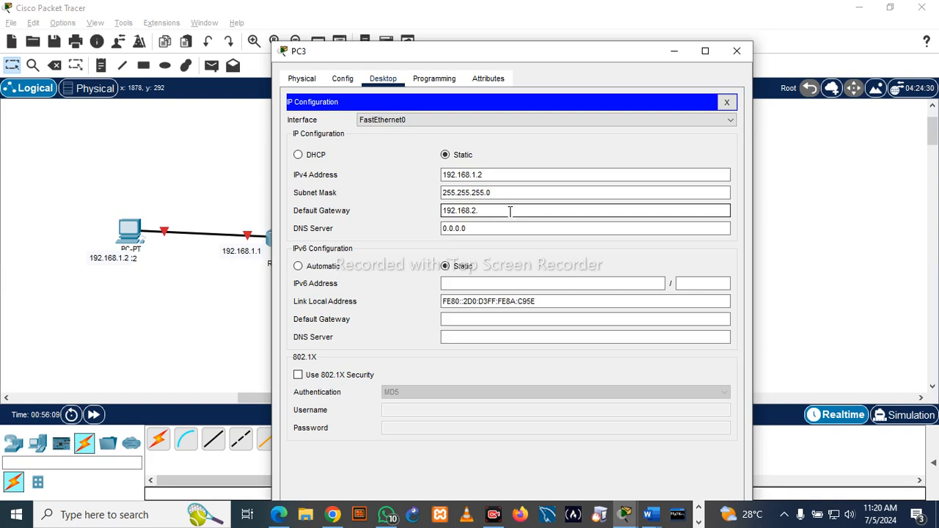
- Correct PC3's IPv4 address to 192.168.2.2 and close its configuration window
{"action": "left_click", "coordinate": [478, 174]}
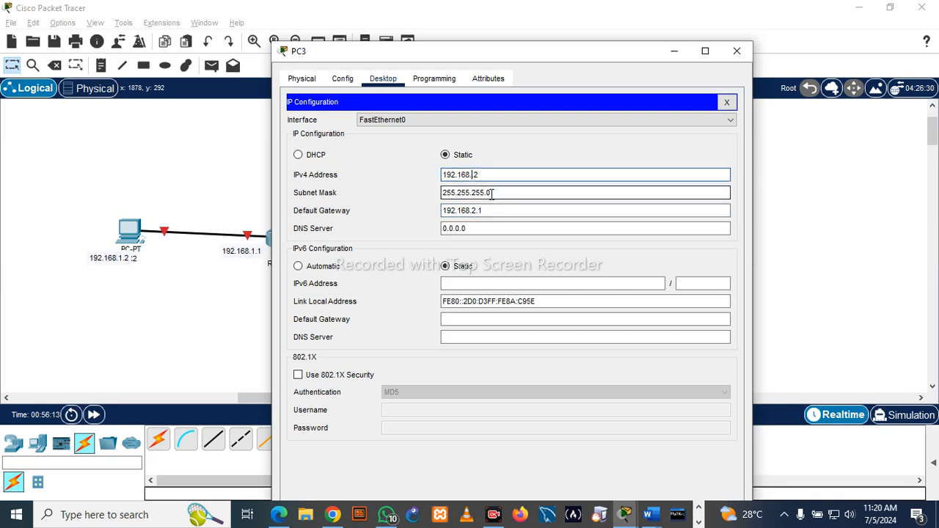
{"action": "left_click", "coordinate": [507, 211]}
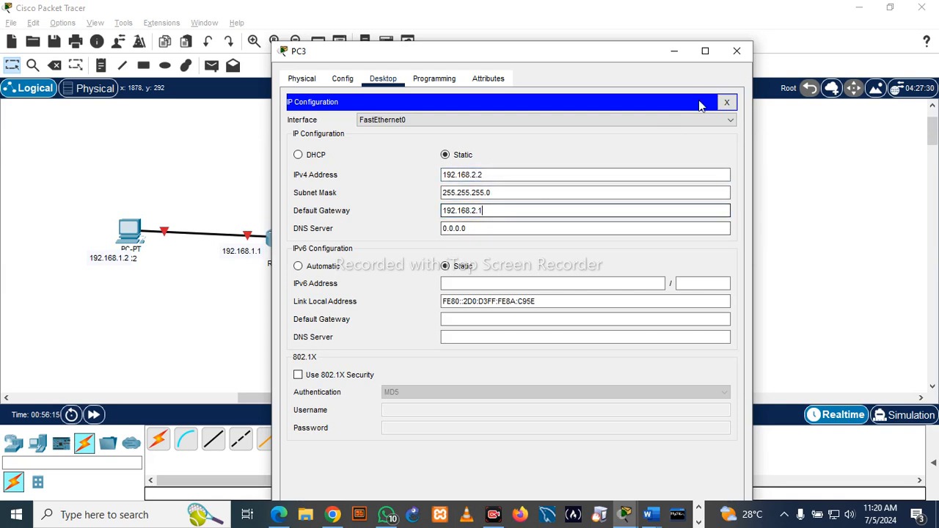
{"action": "left_click", "coordinate": [738, 49]}
- Move the 192.168.1.2 note below PC2's name label so that it no longer covers the label
{"action": "double_click", "coordinate": [656, 230]}
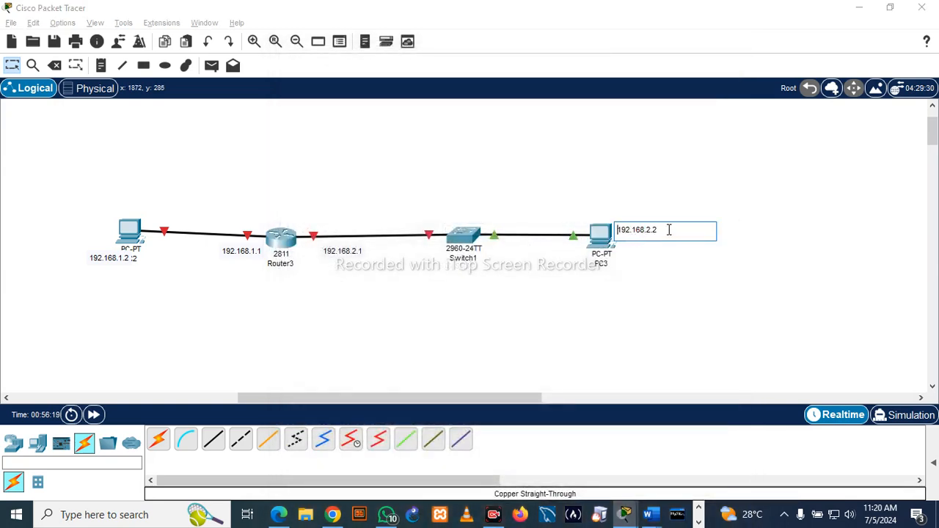
{"action": "left_click", "coordinate": [134, 259]}
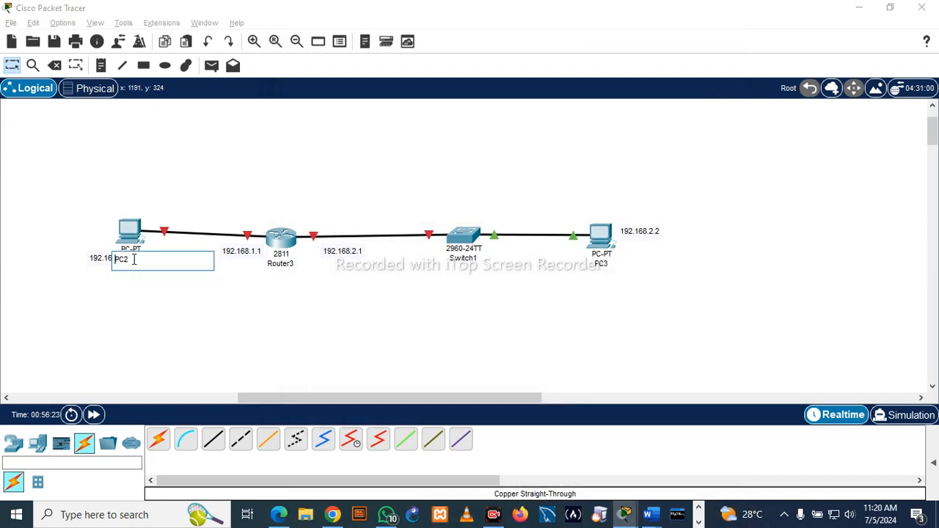
{"action": "left_click", "coordinate": [105, 289]}
{"action": "left_click_drag", "start_coordinate": [105, 264], "coordinate": [130, 280]}
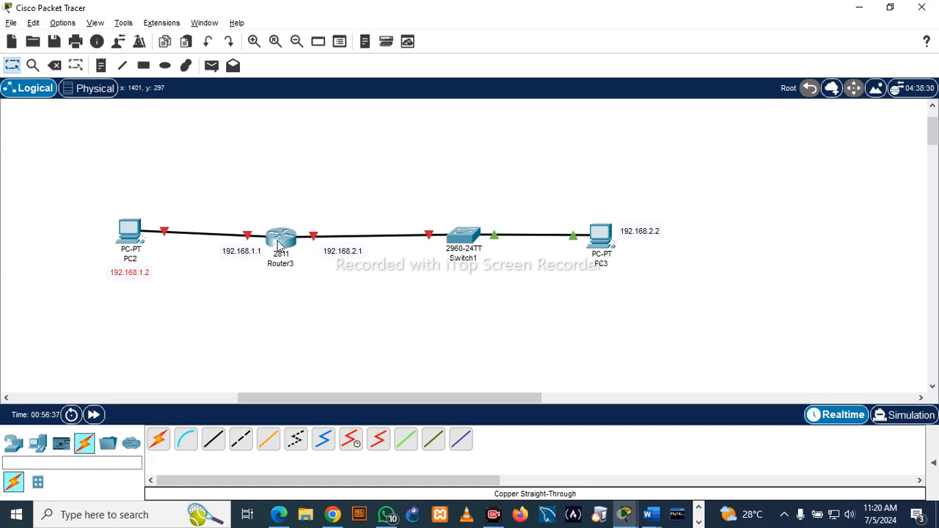
- Copy the text of the 192.168.1.1 note beside the router
{"action": "mouse_move", "coordinate": [286, 246]}
{"action": "left_click", "coordinate": [283, 242]}
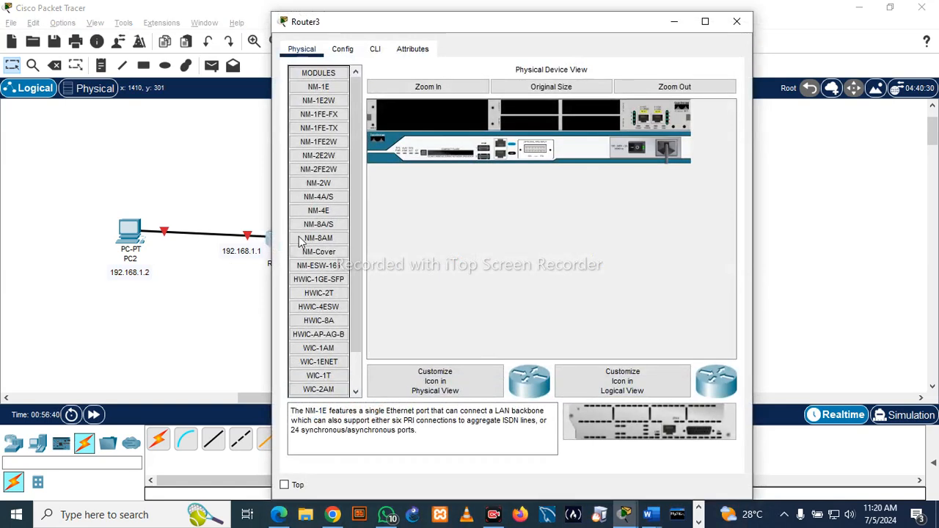
{"action": "left_click", "coordinate": [161, 303]}
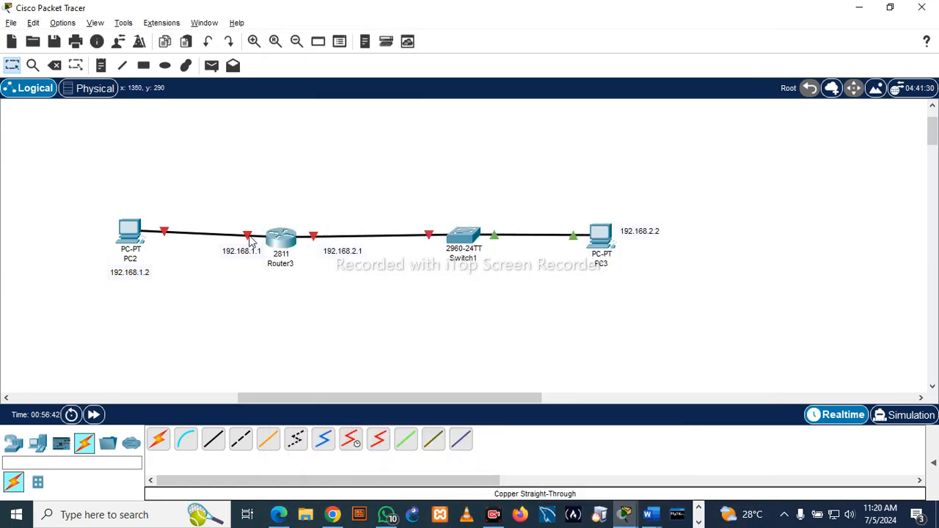
{"action": "double_click", "coordinate": [259, 250]}
{"action": "left_click_drag", "start_coordinate": [251, 253], "coordinate": [189, 257]}
{"action": "key", "text": "ctrl+c"}
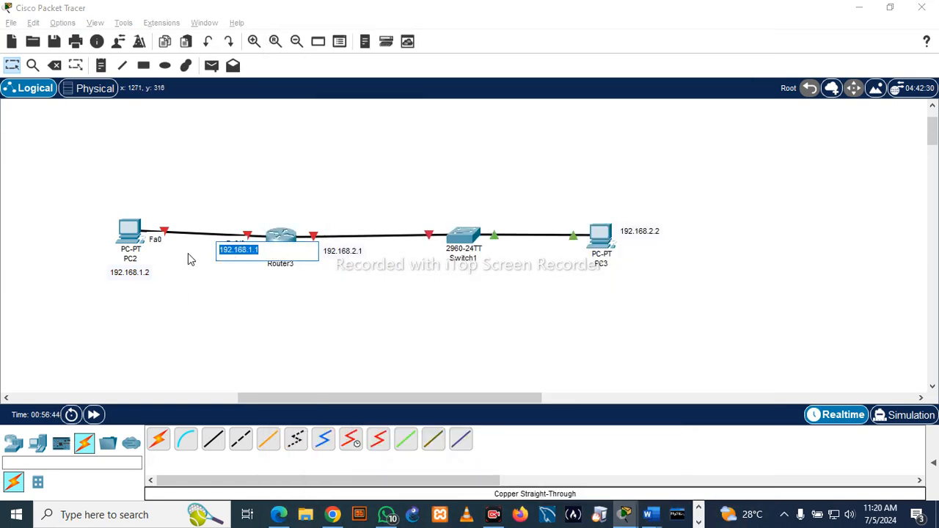
{"action": "left_click", "coordinate": [267, 331]}
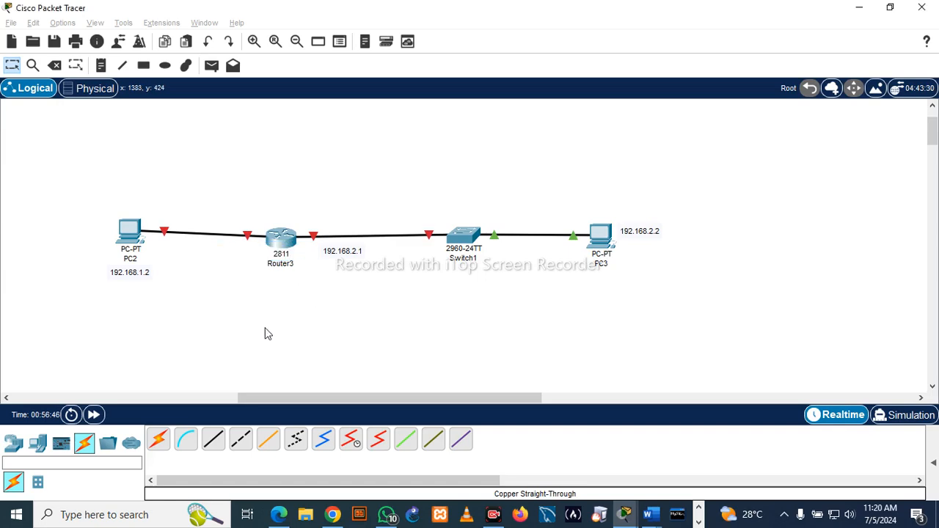
- Configure the router's FastEthernet0/0 interface facing PC2 with IPv4 address 192.168.1.1 and subnet mask 255.255.255.0, and turn the port on
{"action": "left_click", "coordinate": [279, 247]}
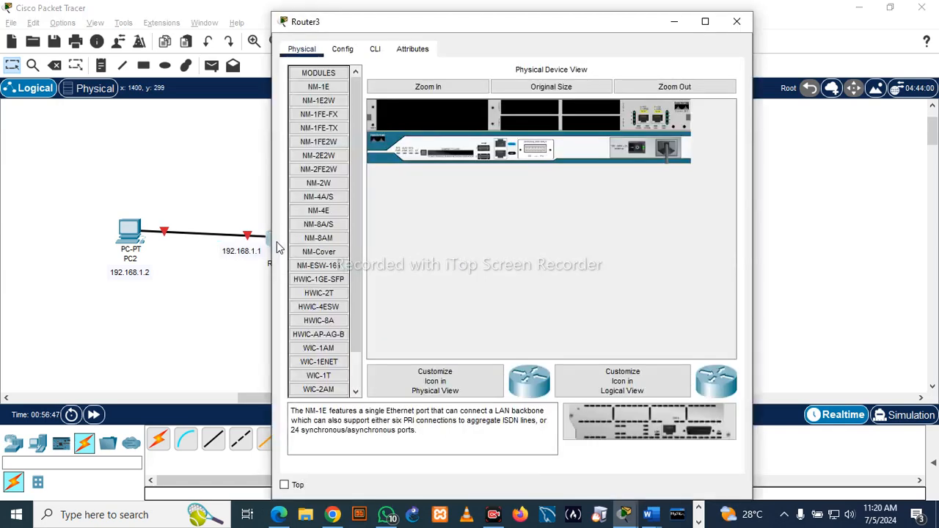
{"action": "left_click", "coordinate": [342, 52]}
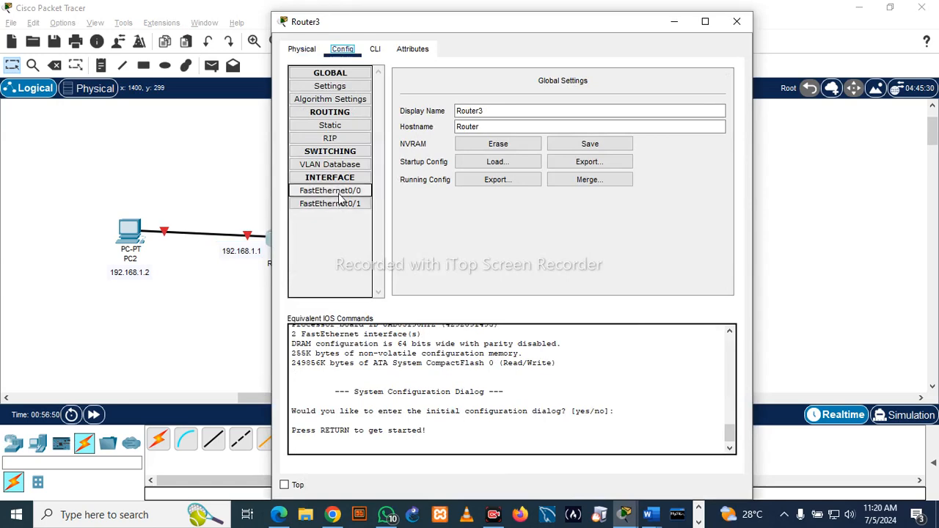
{"action": "left_click", "coordinate": [245, 283]}
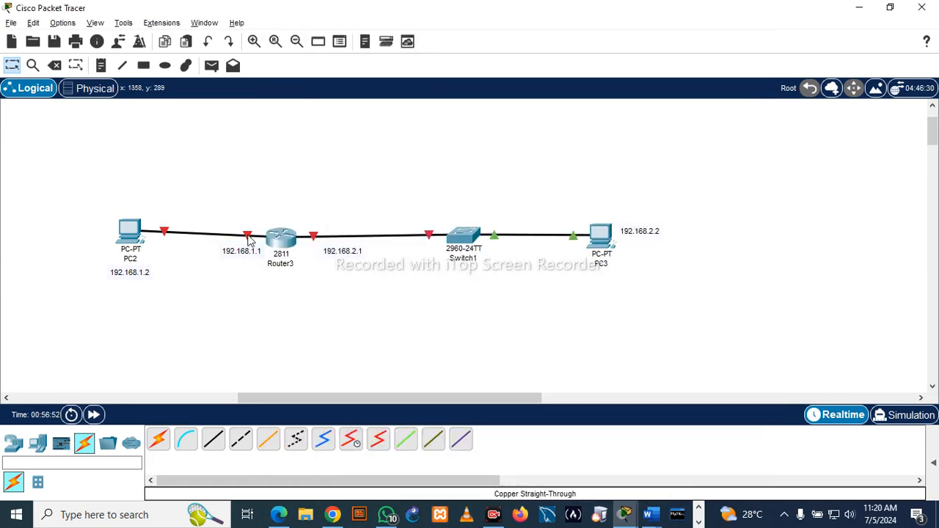
{"action": "mouse_move", "coordinate": [249, 242]}
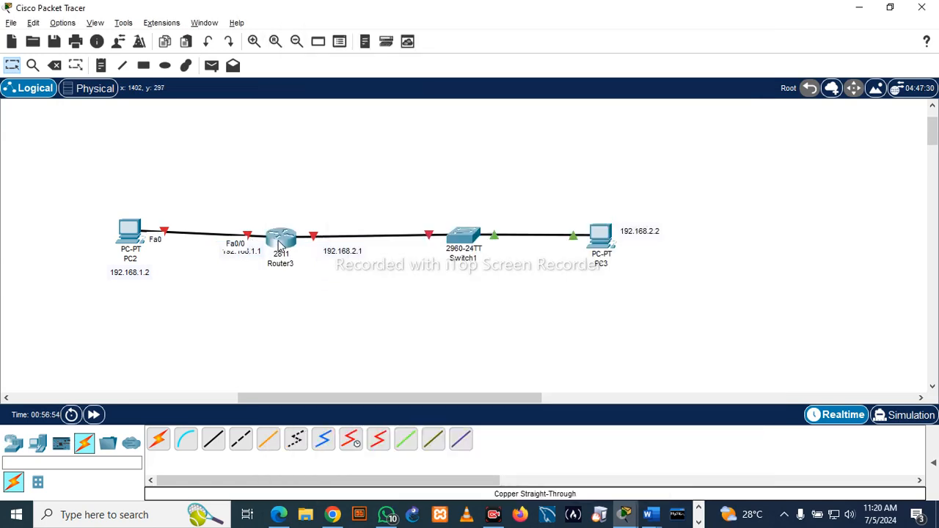
{"action": "left_click", "coordinate": [280, 238]}
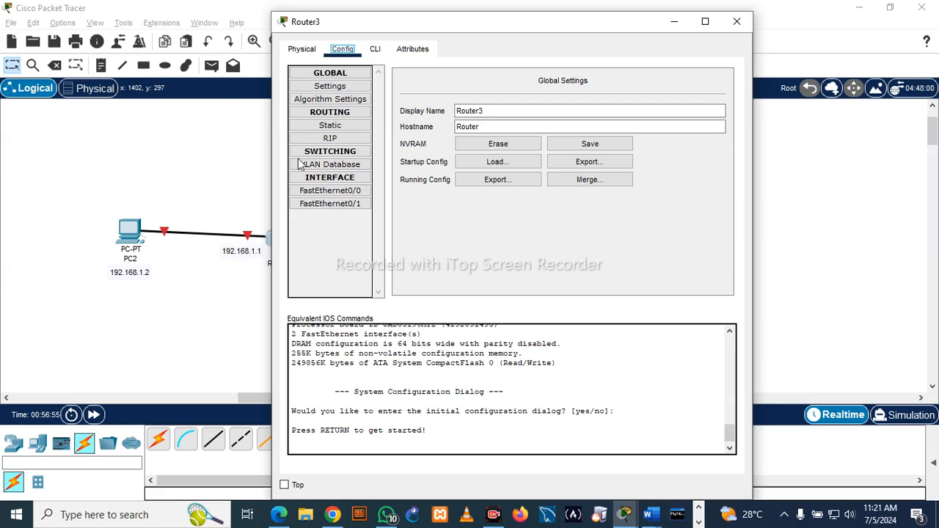
{"action": "left_click", "coordinate": [332, 191]}
{"action": "left_click", "coordinate": [589, 166]}
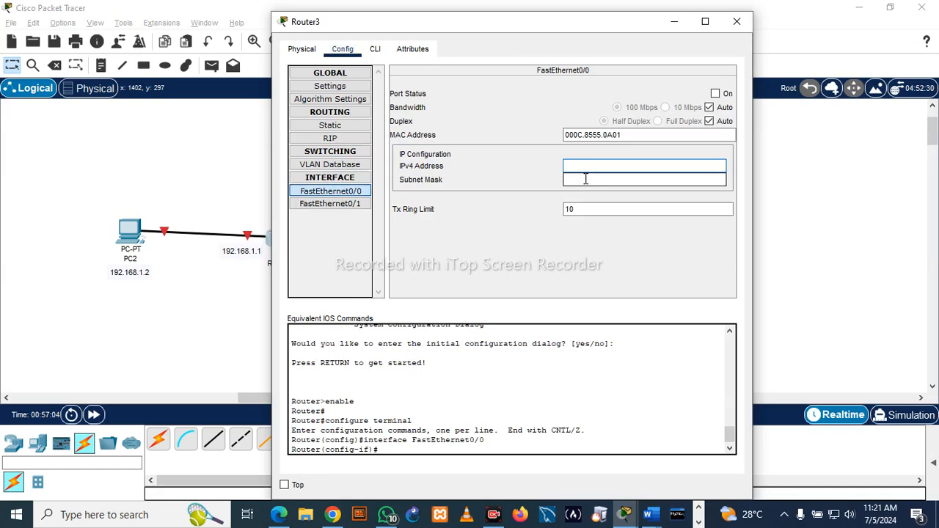
{"action": "key", "text": "ctrl+v"}
{"action": "left_click", "coordinate": [607, 182]}
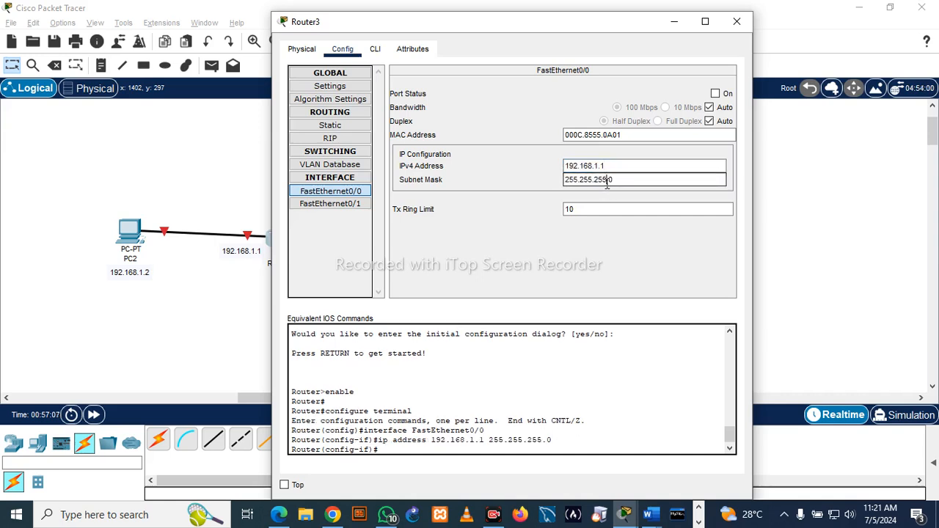
{"action": "left_click", "coordinate": [716, 94]}
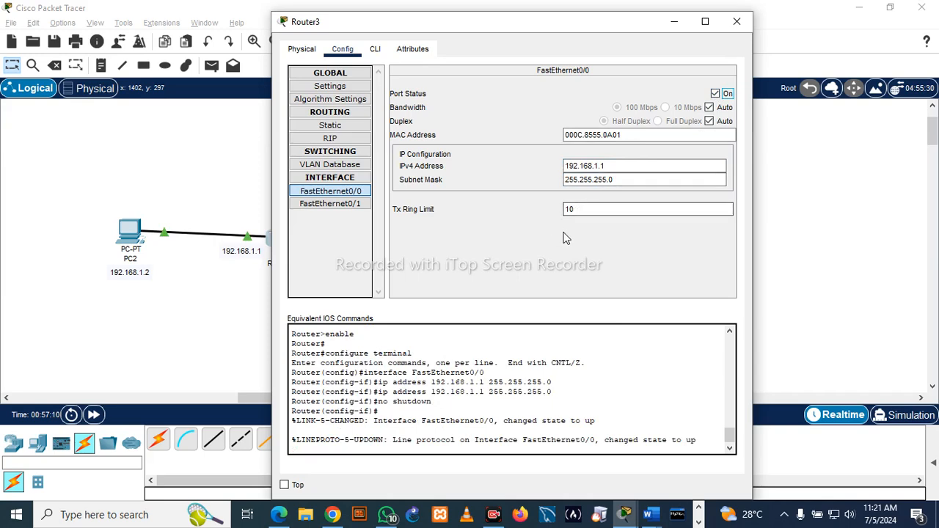
- Open the router's FastEthernet0/1 interface settings and copy the text of the 192.168.2.1 note
{"action": "left_click", "coordinate": [332, 203]}
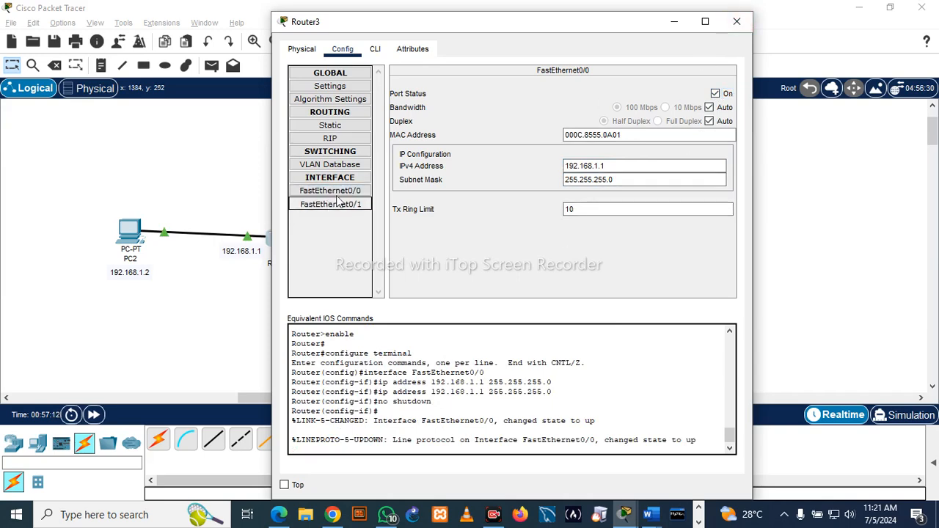
{"action": "left_click_drag", "start_coordinate": [596, 30], "coordinate": [734, 60]}
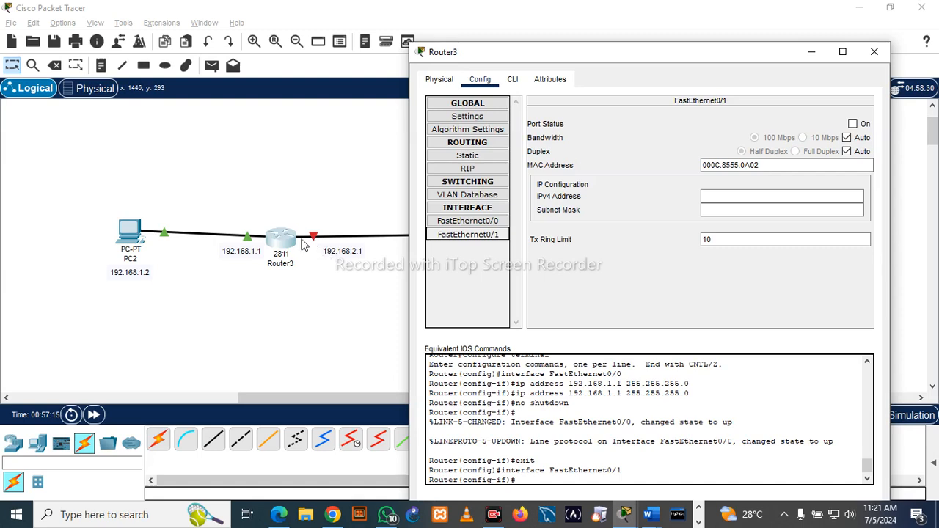
{"action": "double_click", "coordinate": [345, 251]}
{"action": "left_click_drag", "start_coordinate": [376, 250], "coordinate": [303, 250]}
{"action": "key", "text": "ctrl+c"}
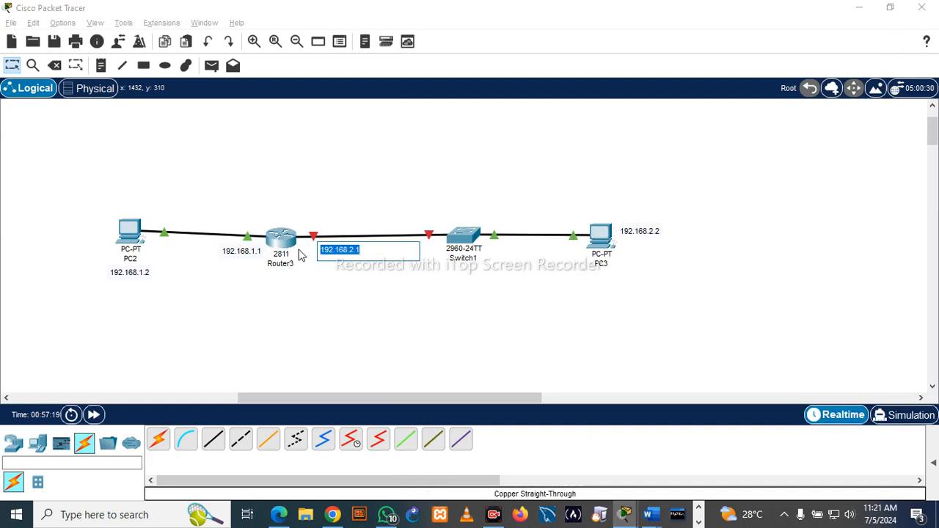
{"action": "left_click", "coordinate": [336, 314]}
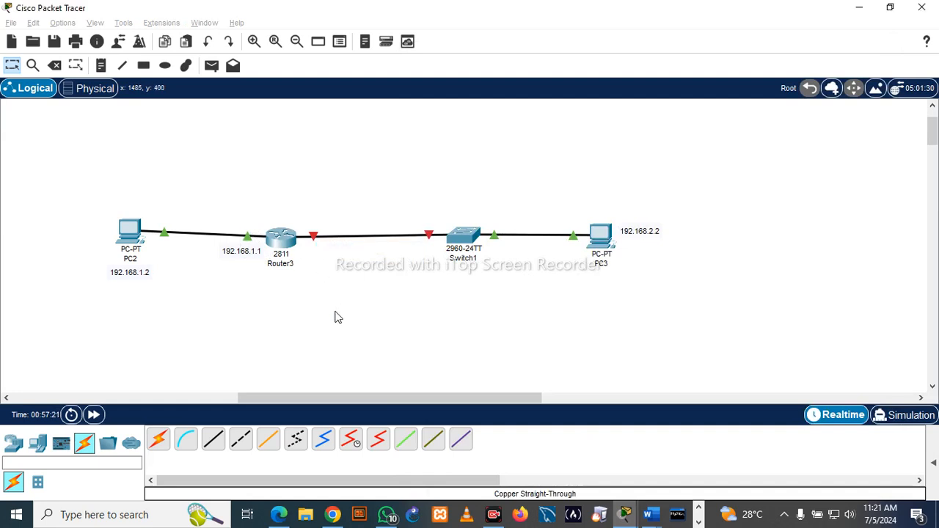
{"action": "mouse_move", "coordinate": [314, 239]}
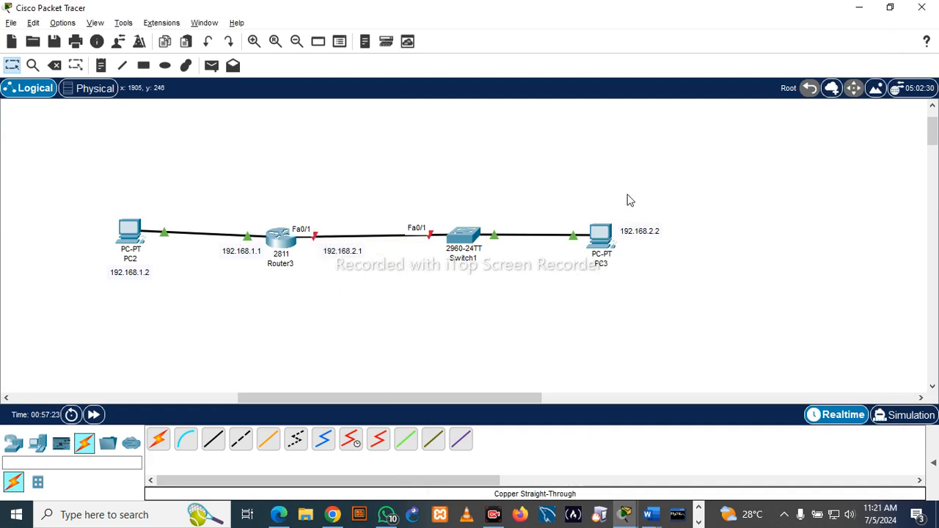
- Configure the router's FastEthernet0/1 interface with IPv4 address 192.168.2.1 and subnet mask 255.255.255.0, and turn the port on
{"action": "left_click", "coordinate": [279, 236]}
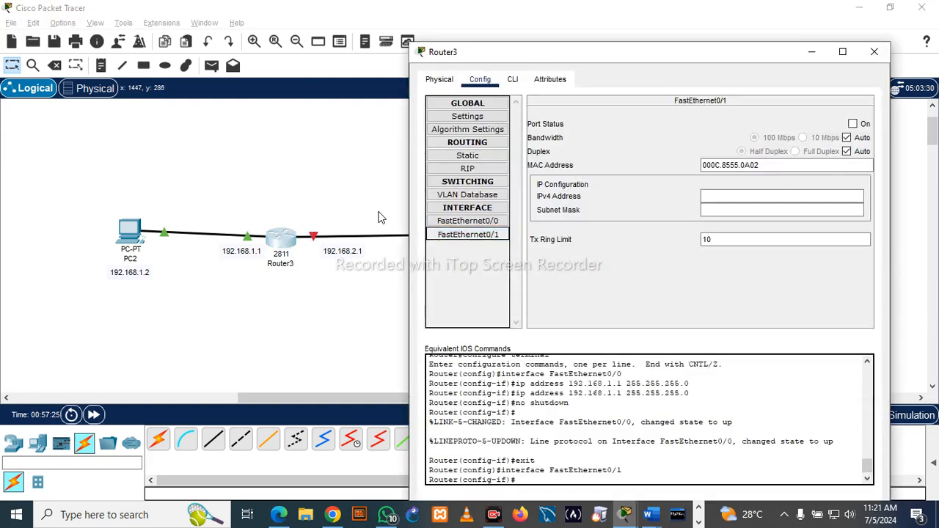
{"action": "left_click", "coordinate": [731, 196]}
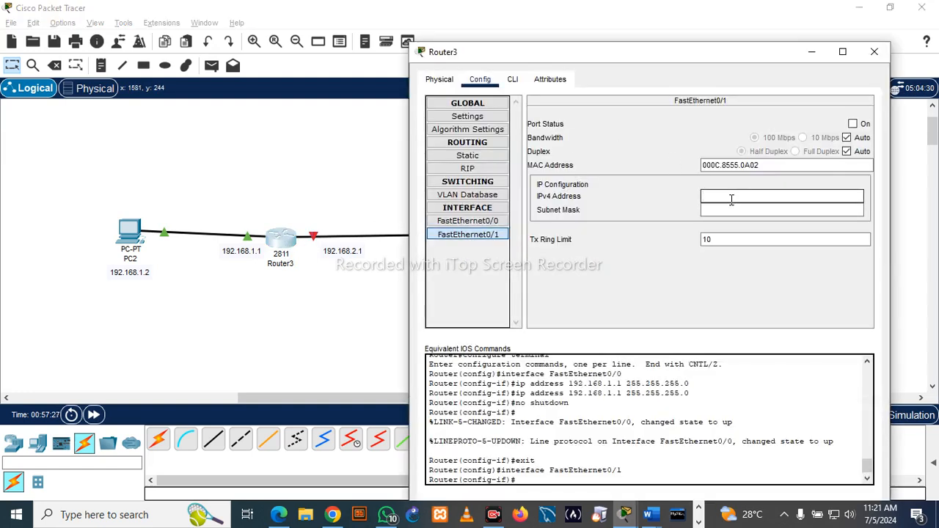
{"action": "type", "text": "192.168.2.1"}
{"action": "left_click", "coordinate": [762, 211]}
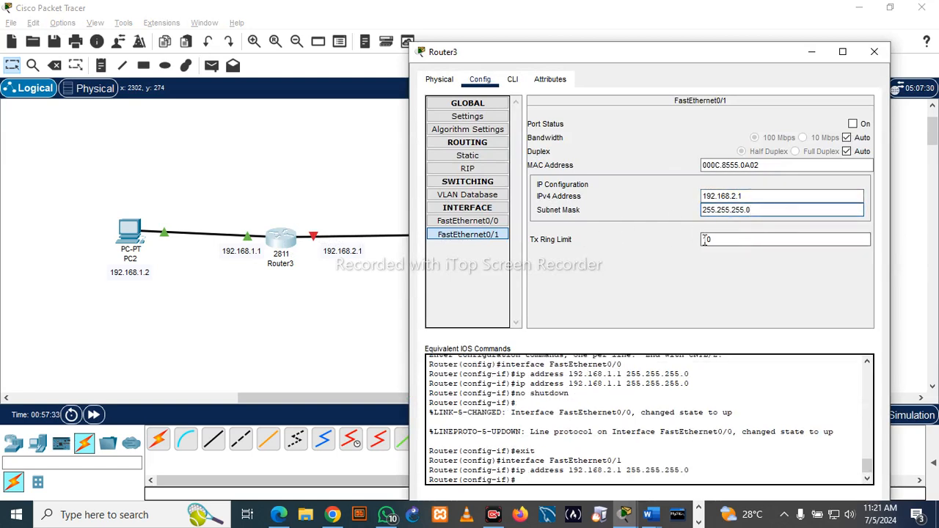
{"action": "left_click", "coordinate": [853, 124]}
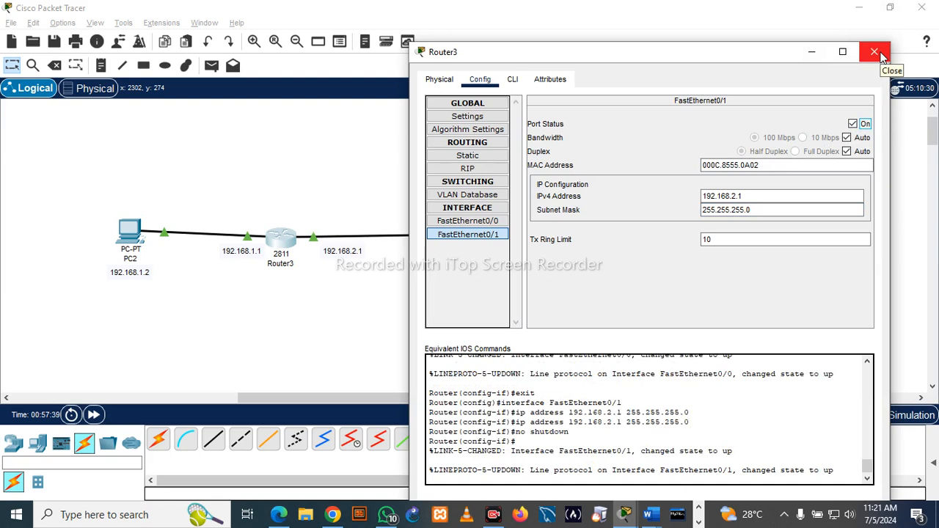
- Set up RIP routing on the router by adding the networks 192.168.2.1 and 192.168.1.1, and close its configuration window
{"action": "left_click", "coordinate": [489, 171]}
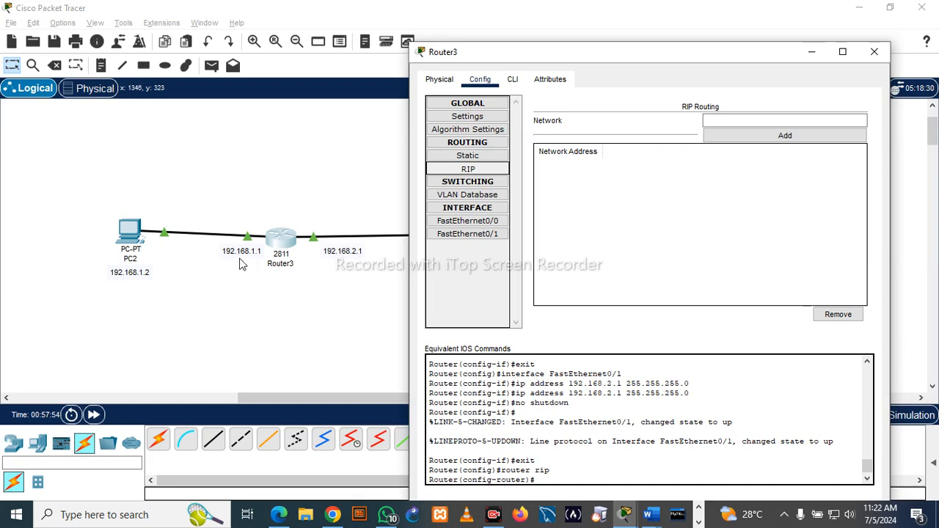
{"action": "left_click", "coordinate": [731, 121]}
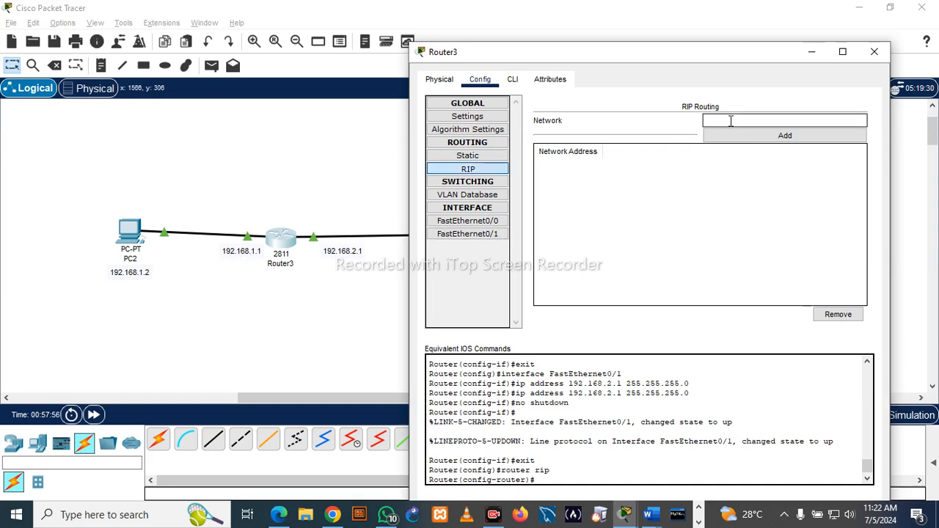
{"action": "type", "text": "192.168.2.1"}
{"action": "left_click", "coordinate": [763, 140]}
{"action": "left_click", "coordinate": [743, 121]}
{"action": "key", "text": "ctrl+v"}
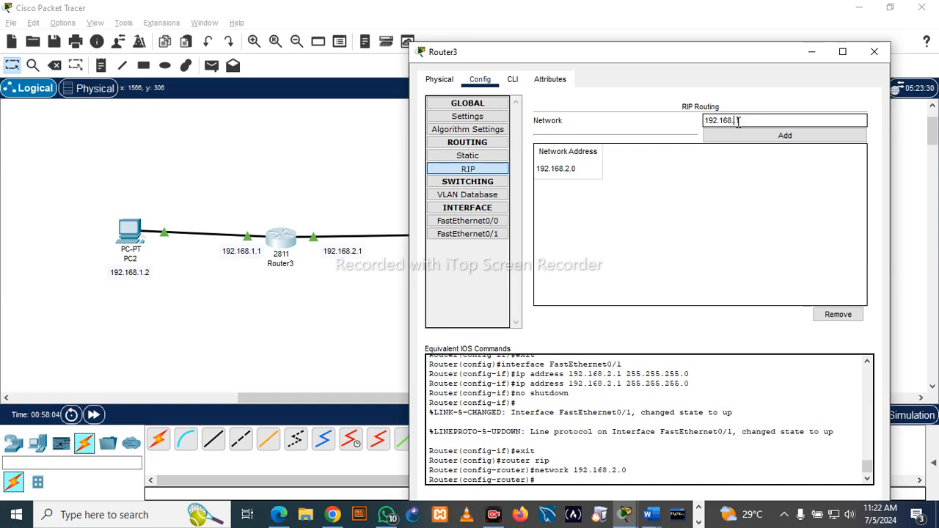
{"action": "type", "text": "1.1"}
{"action": "left_click", "coordinate": [788, 137]}
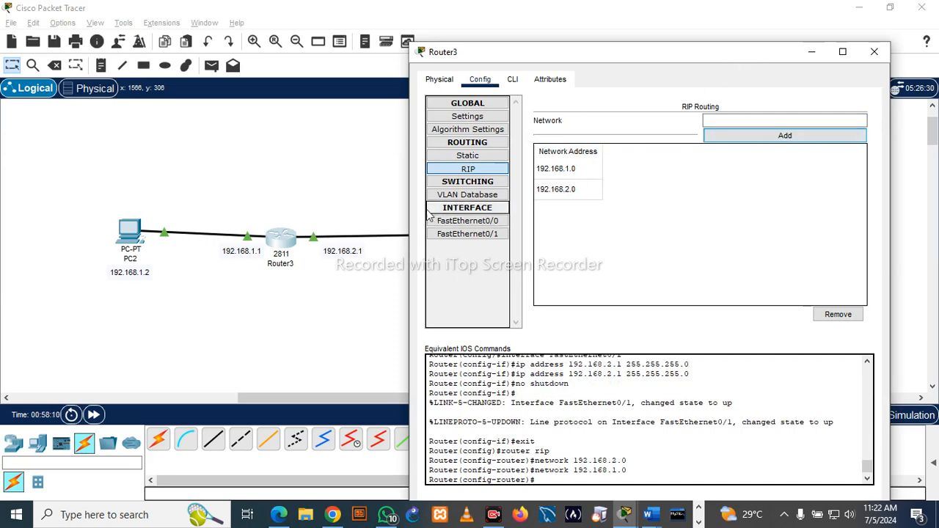
{"action": "left_click", "coordinate": [873, 51]}
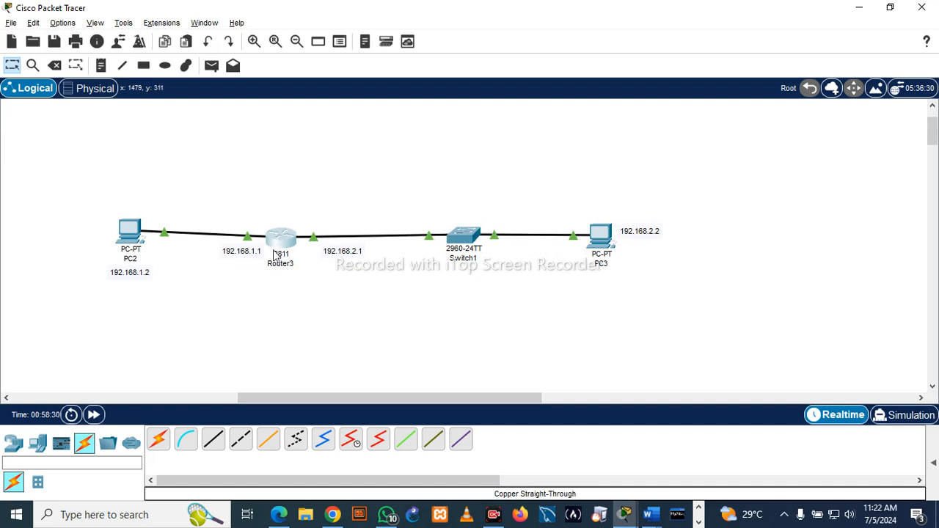
- Close PC2's IP configuration and open its Command Prompt
{"action": "left_click", "coordinate": [132, 235]}
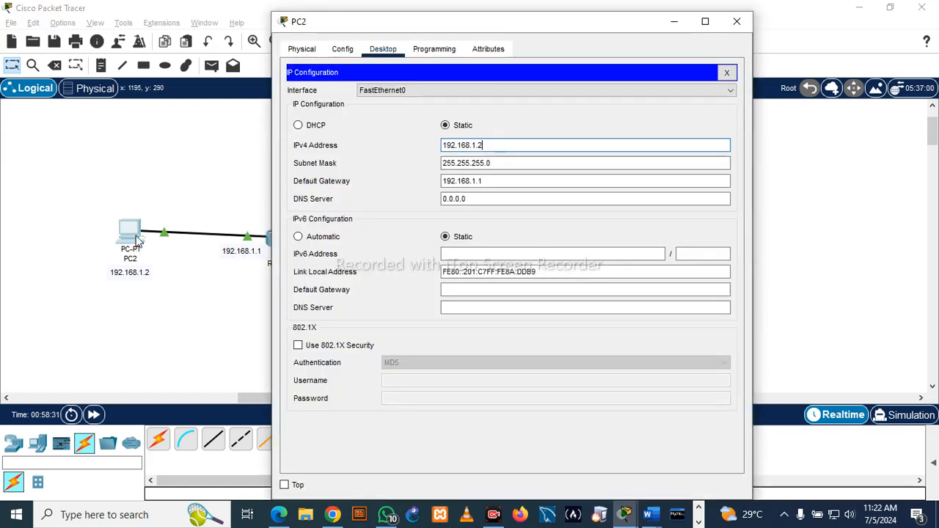
{"action": "left_click", "coordinate": [348, 50]}
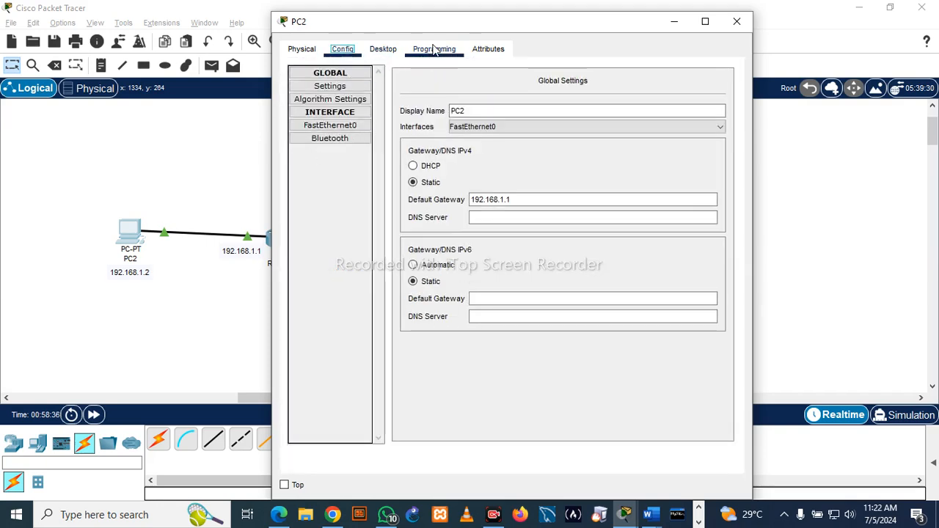
{"action": "left_click", "coordinate": [390, 54]}
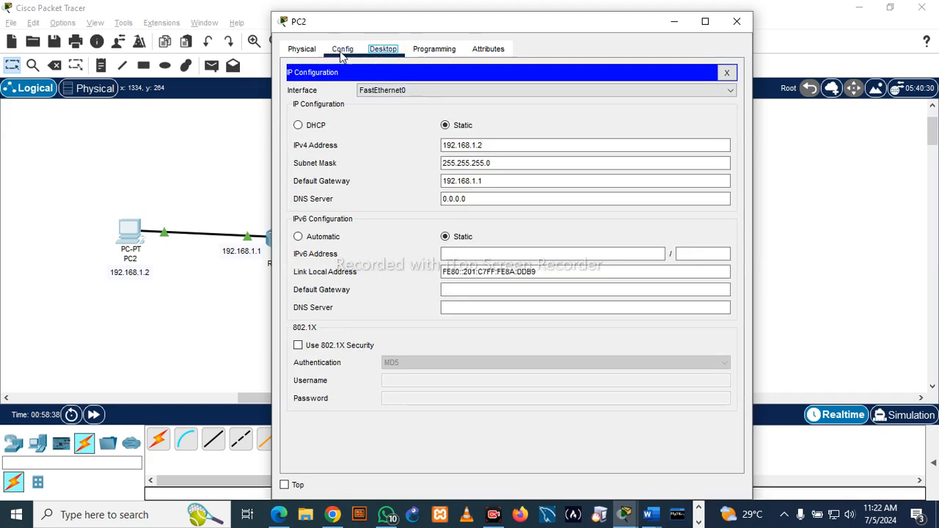
{"action": "left_click", "coordinate": [342, 54]}
{"action": "left_click", "coordinate": [306, 53]}
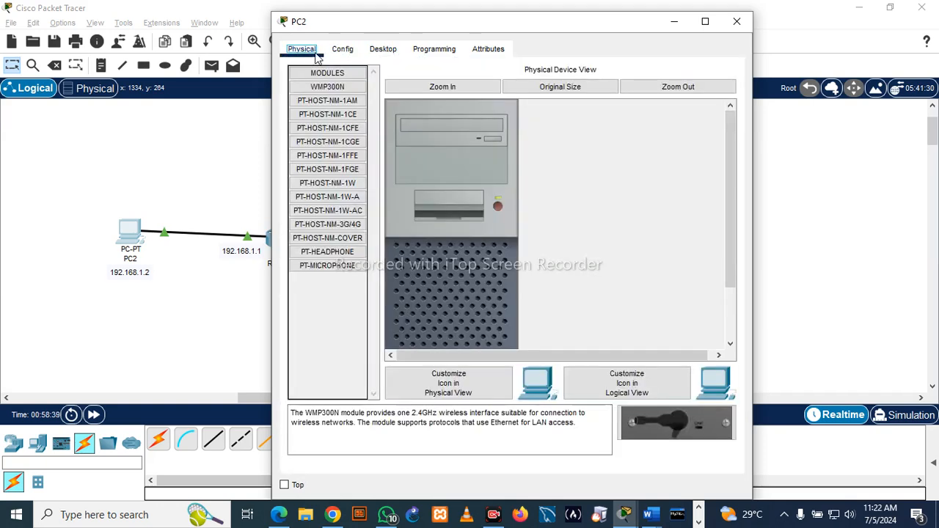
{"action": "left_click", "coordinate": [381, 51]}
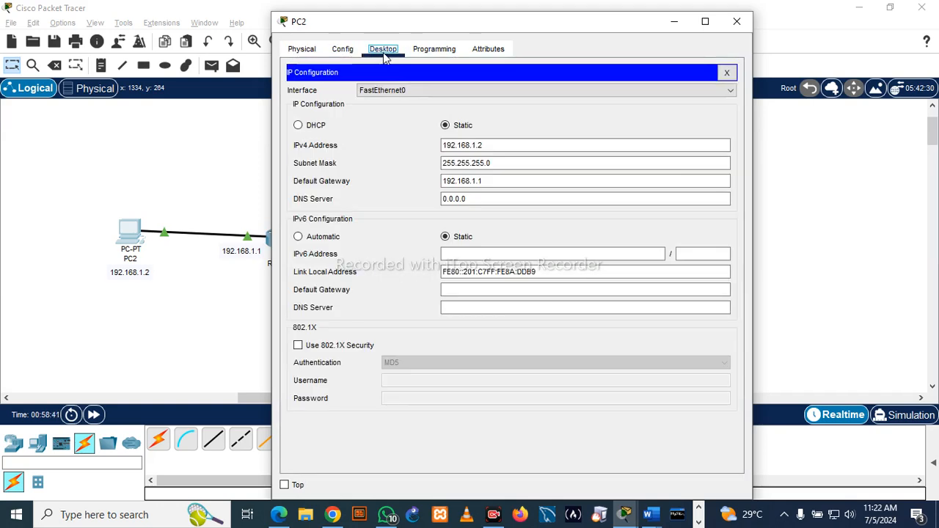
{"action": "left_click", "coordinate": [726, 72]}
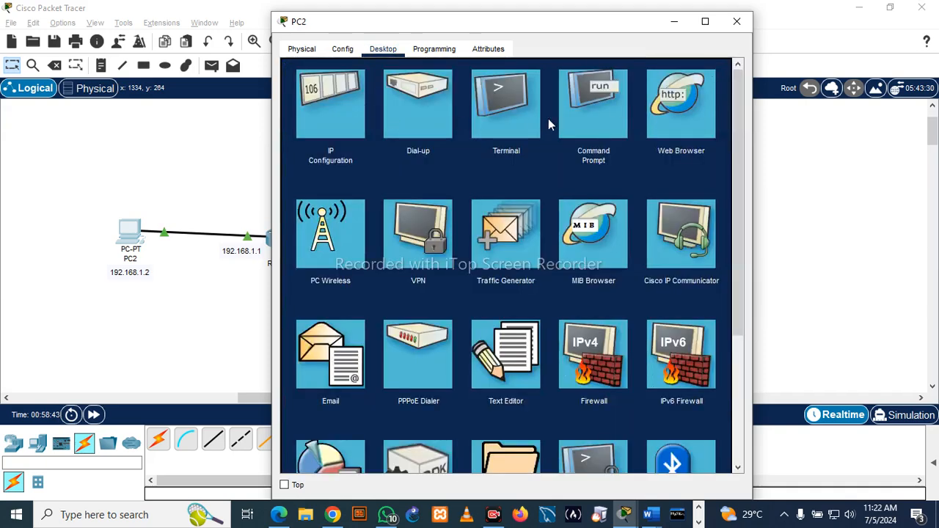
{"action": "left_click", "coordinate": [618, 111]}
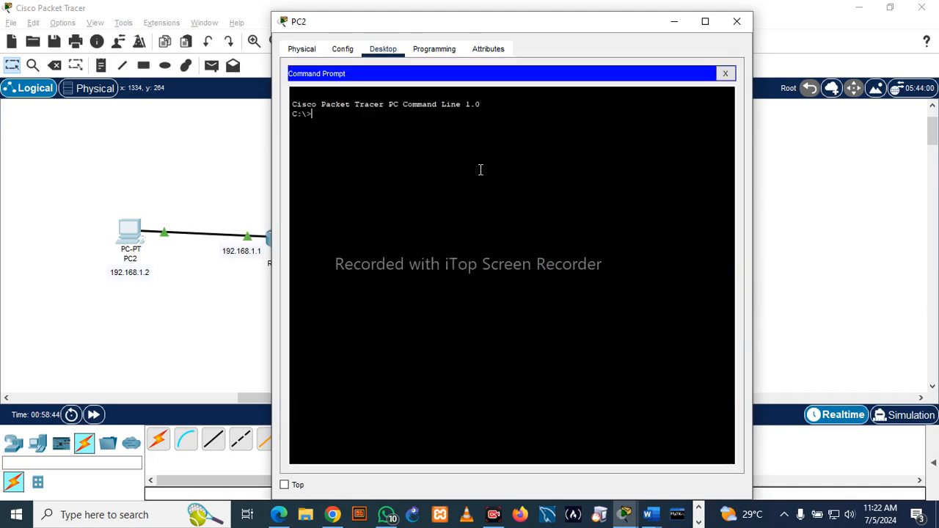
- Copy the text of the 192.168.2.2 note beside PC3
{"action": "left_click", "coordinate": [122, 277]}
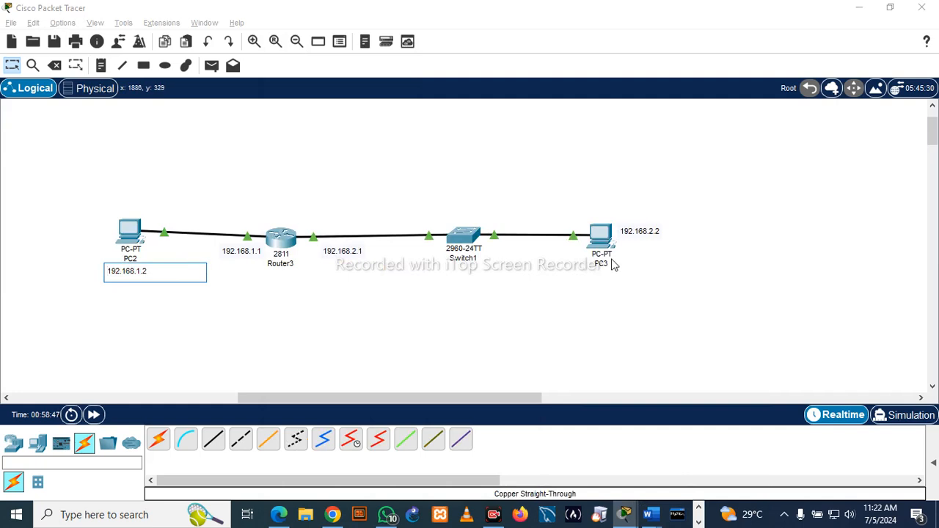
{"action": "left_click", "coordinate": [655, 233]}
{"action": "left_click_drag", "start_coordinate": [658, 232], "coordinate": [586, 231]}
{"action": "key", "text": "ctrl+c"}
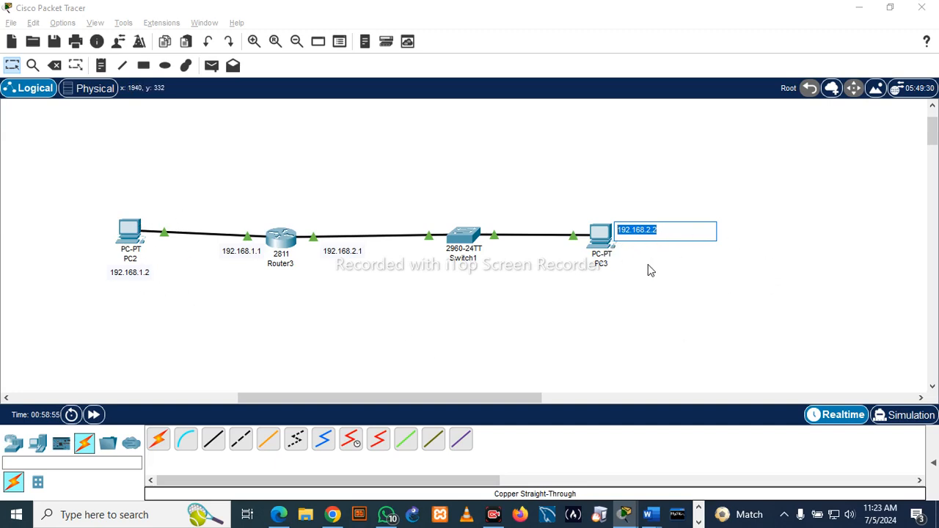
{"action": "left_click", "coordinate": [641, 189]}
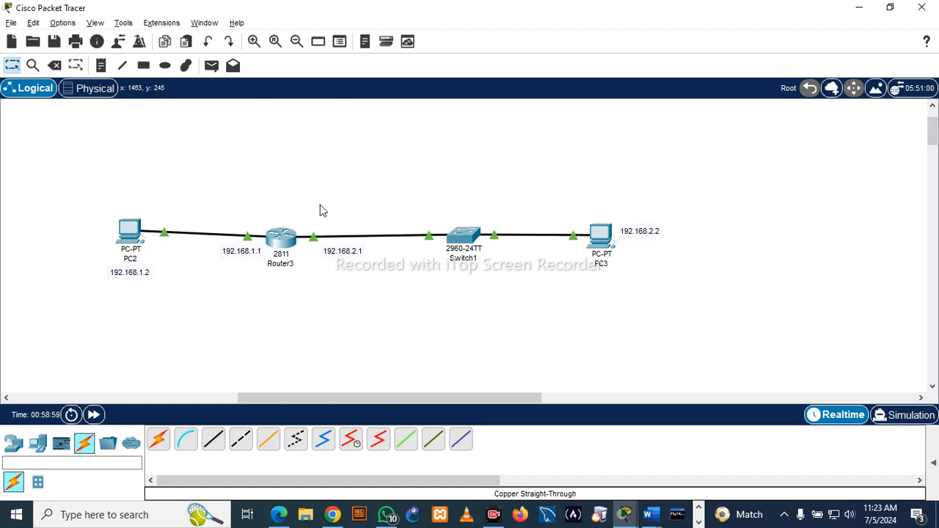
- Test connectivity to PC3 by running ping 192.168.2.2 in PC2's Command Prompt, and close PC2's window
{"action": "left_click", "coordinate": [123, 239]}
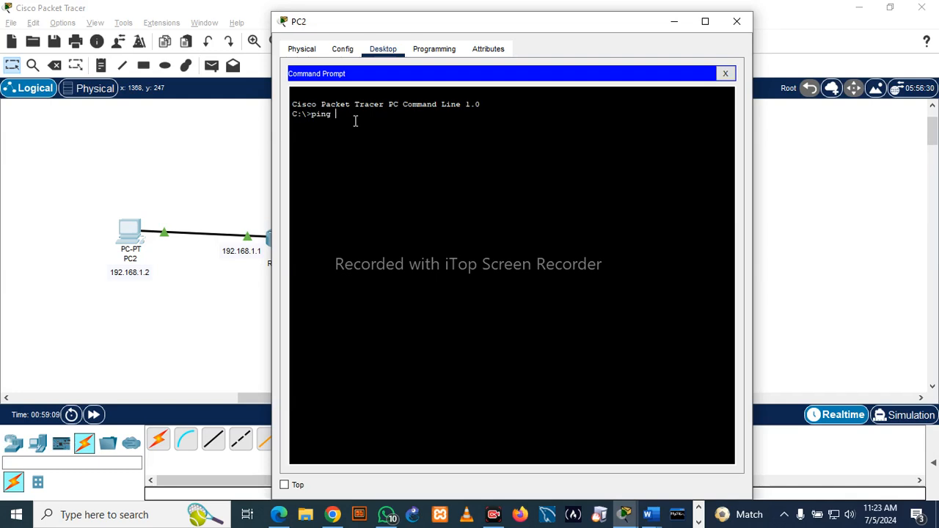
{"action": "right_click", "coordinate": [357, 130]}
{"action": "left_click", "coordinate": [387, 153]}
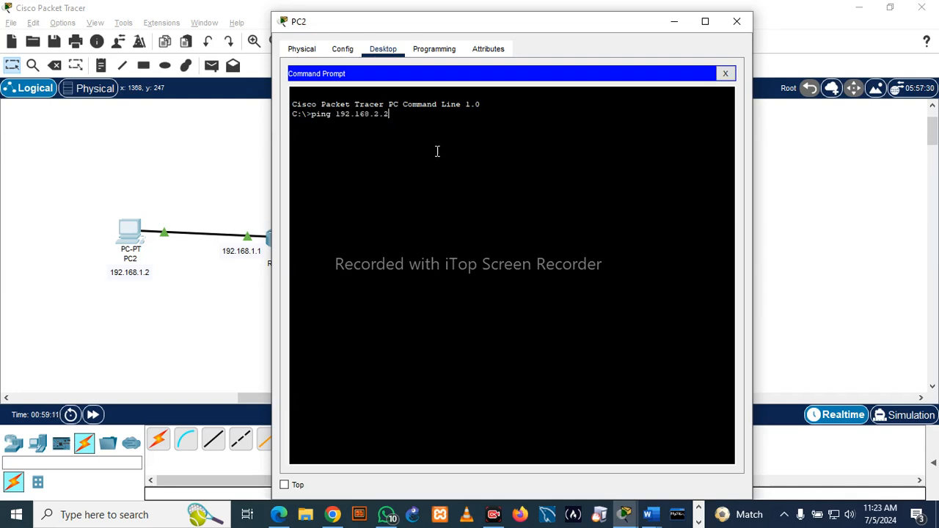
{"action": "key", "text": "Return"}
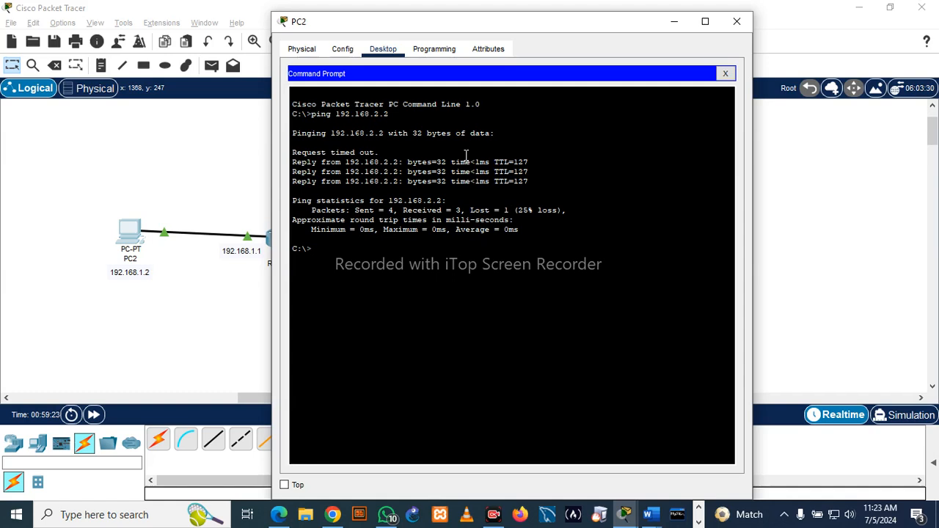
{"action": "left_click", "coordinate": [737, 23]}
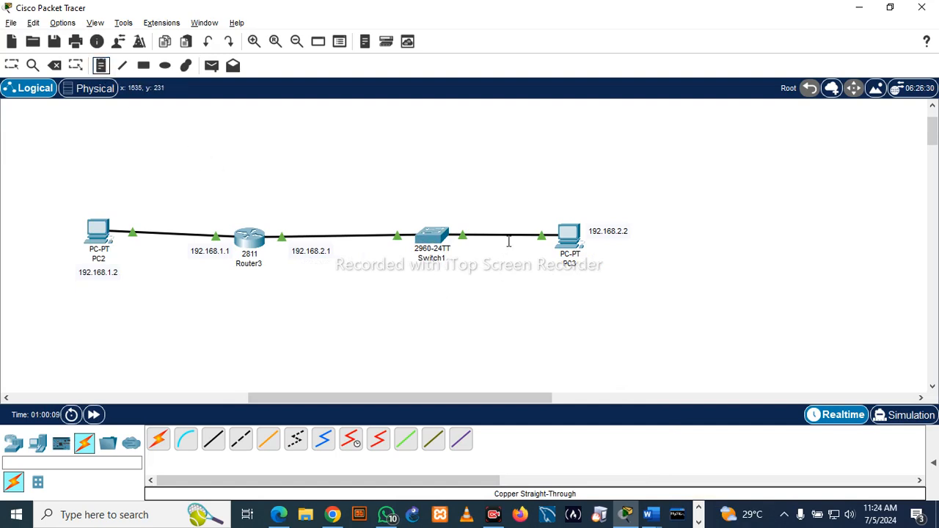
- Add a red note below Switch1 listing interface range FastEthernet0/1-24, switchport mode access, switchport access vlan 1, and copy running-config startup-config
{"action": "left_click", "coordinate": [415, 285]}
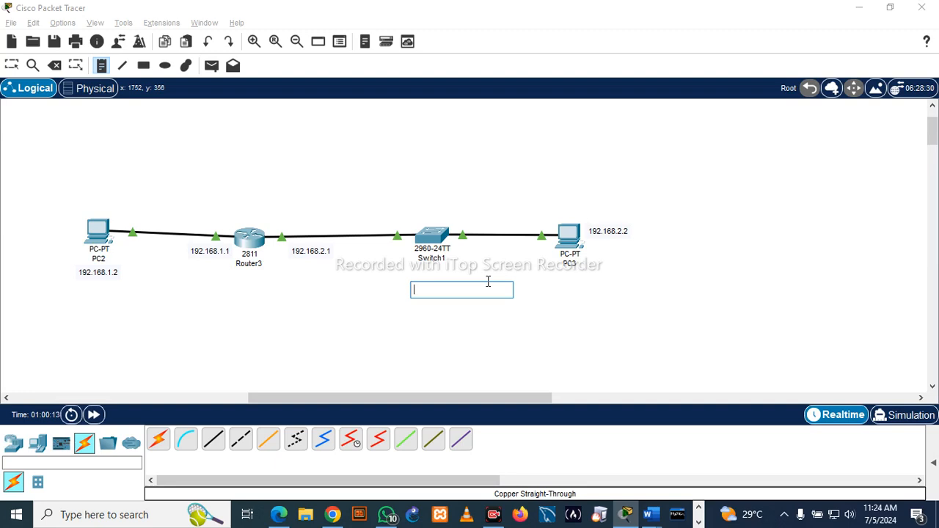
{"action": "type", "text": "Switch(config)# interface range FastEthernet0/1-24 Switch(config-if-range)# switchport mode access Switch(config-if-range)# switchport access vlan 1  Switch# copy running-config startup-config"}
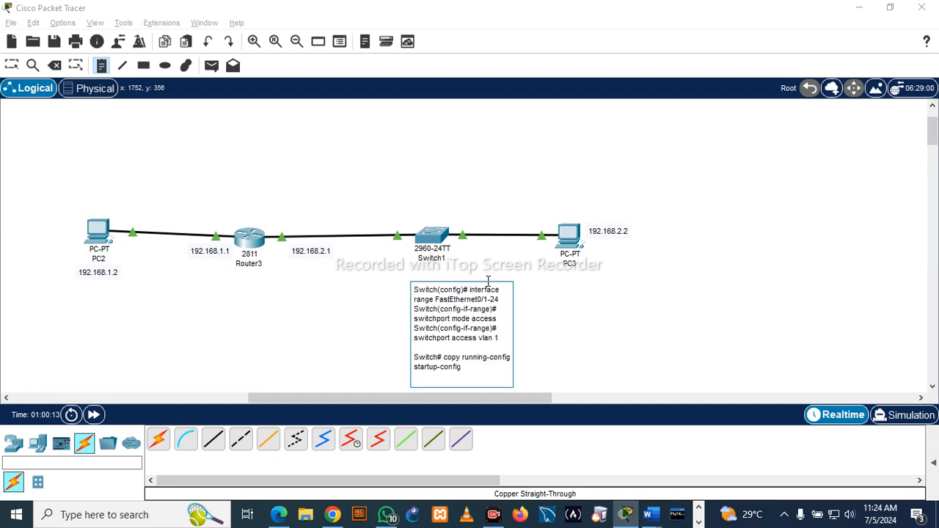
{"action": "left_click", "coordinate": [11, 67]}
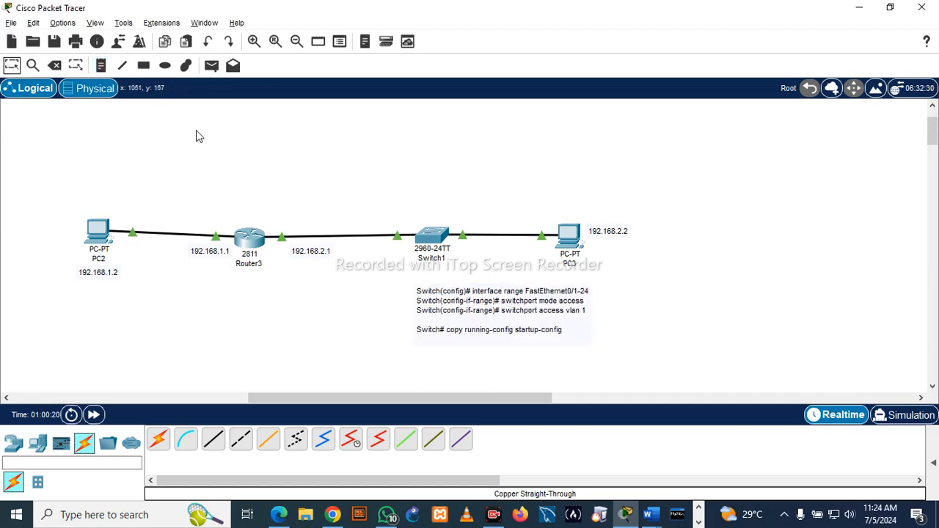
{"action": "left_click", "coordinate": [475, 307]}
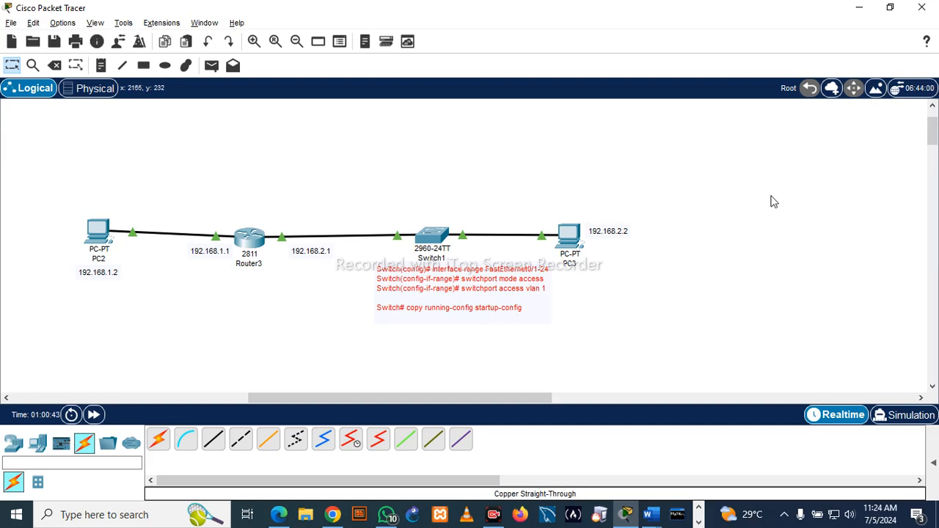
{"action": "scroll", "coordinate": [669, 329], "scroll_direction": "down", "scroll_amount": 1}
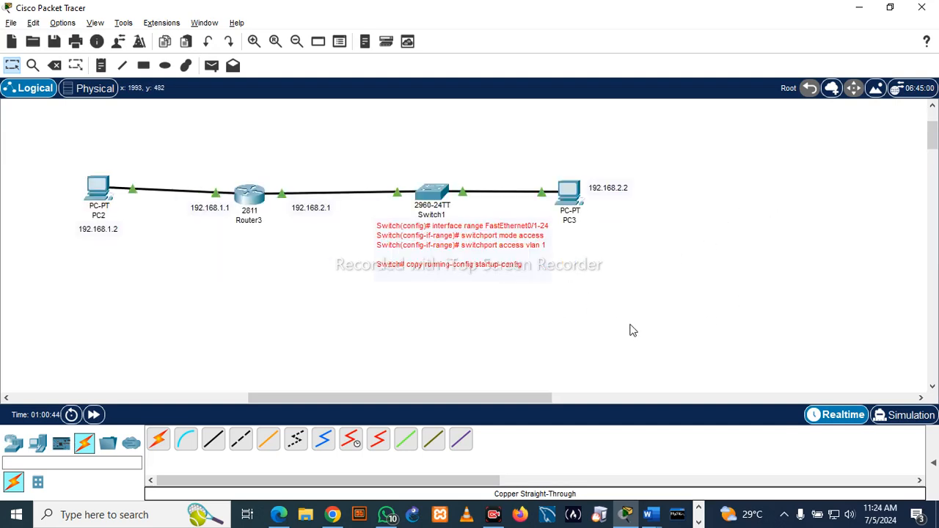